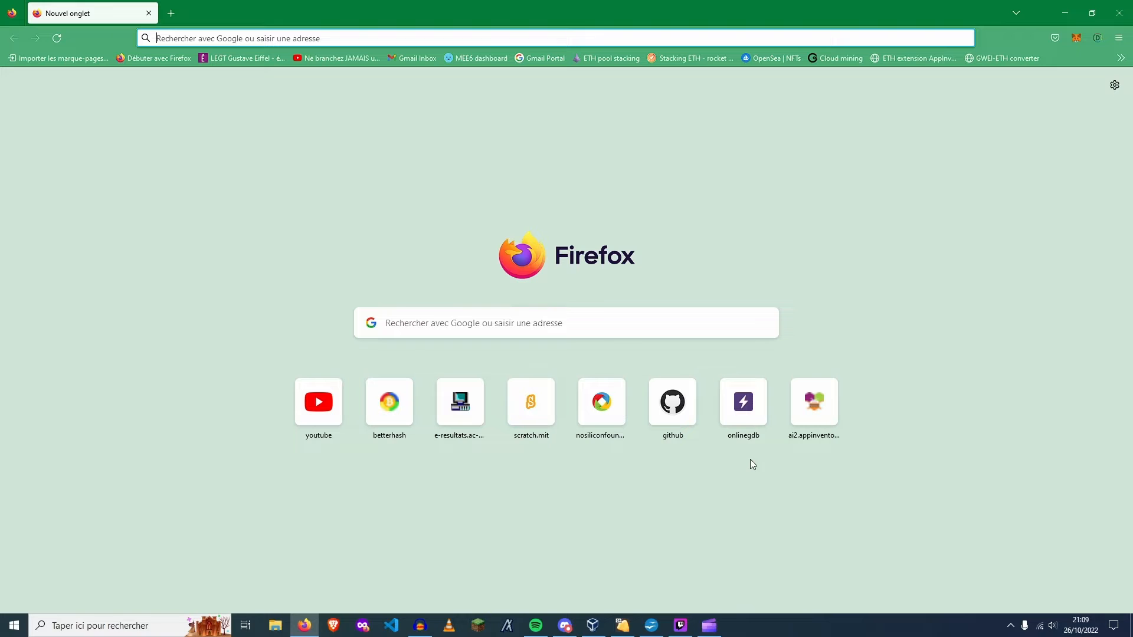
Switch to OpenOffice Writer and look over the blank script document
click(651, 626)
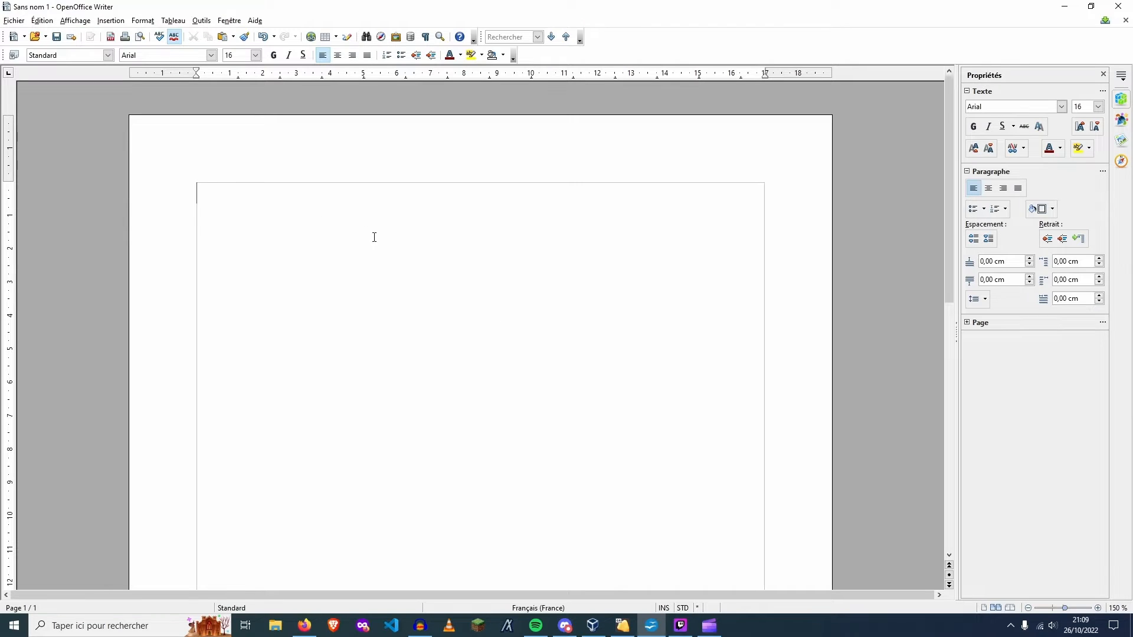
scroll(258, 238, down, 10)
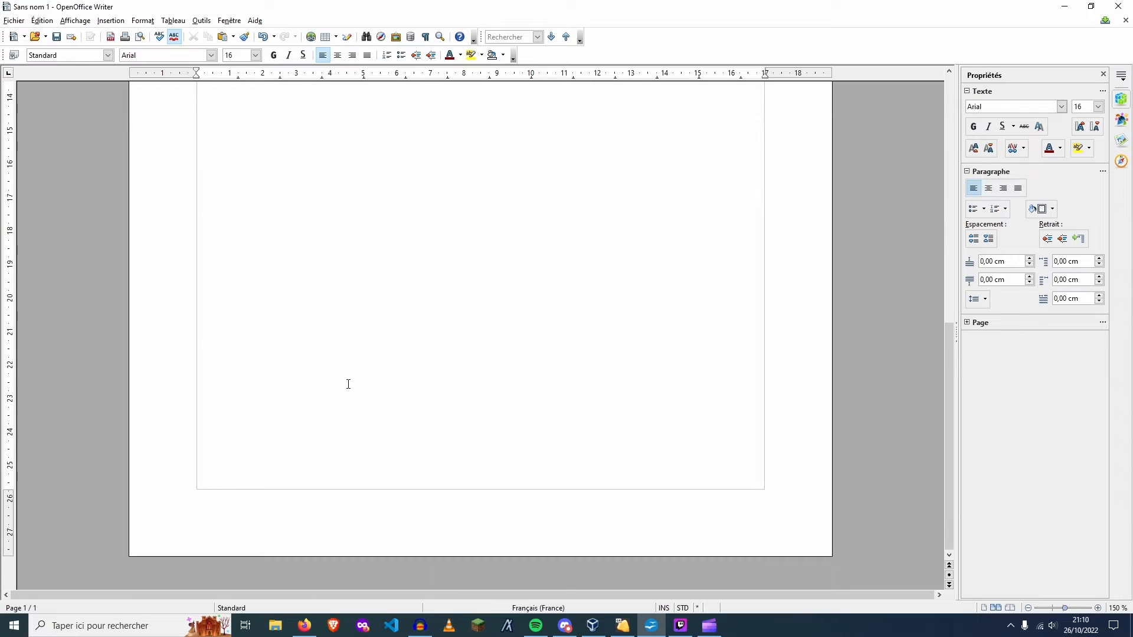
scroll(348, 389, up, 3)
scroll(349, 395, up, 5)
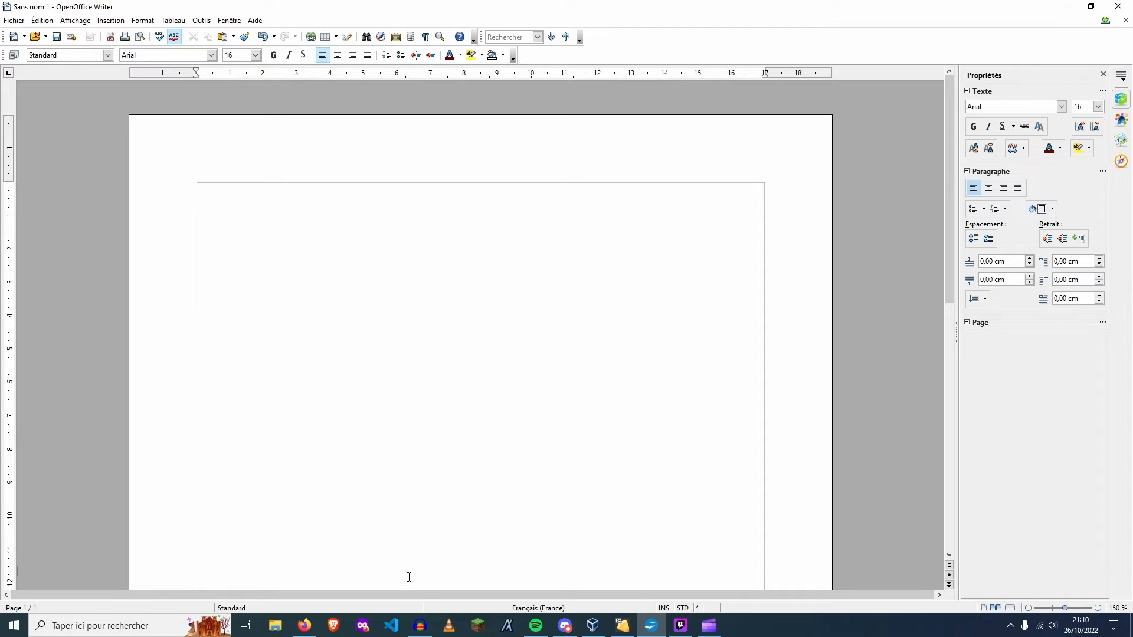
Switch to Audacity to view the ongoing voice recording
click(420, 624)
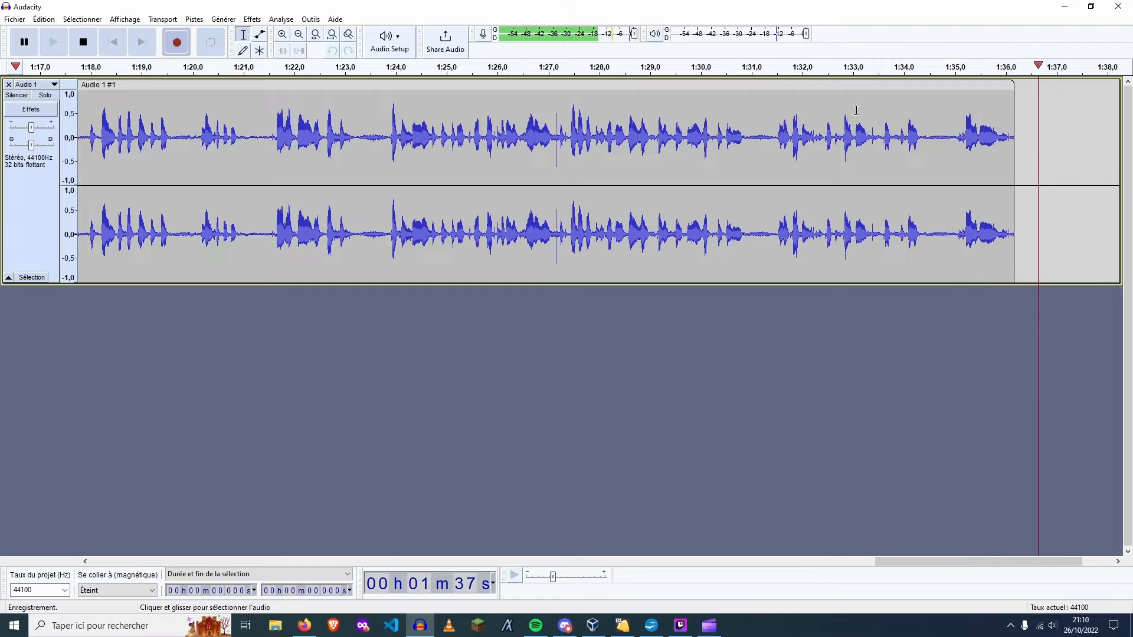
drag(801, 136, 763, 136)
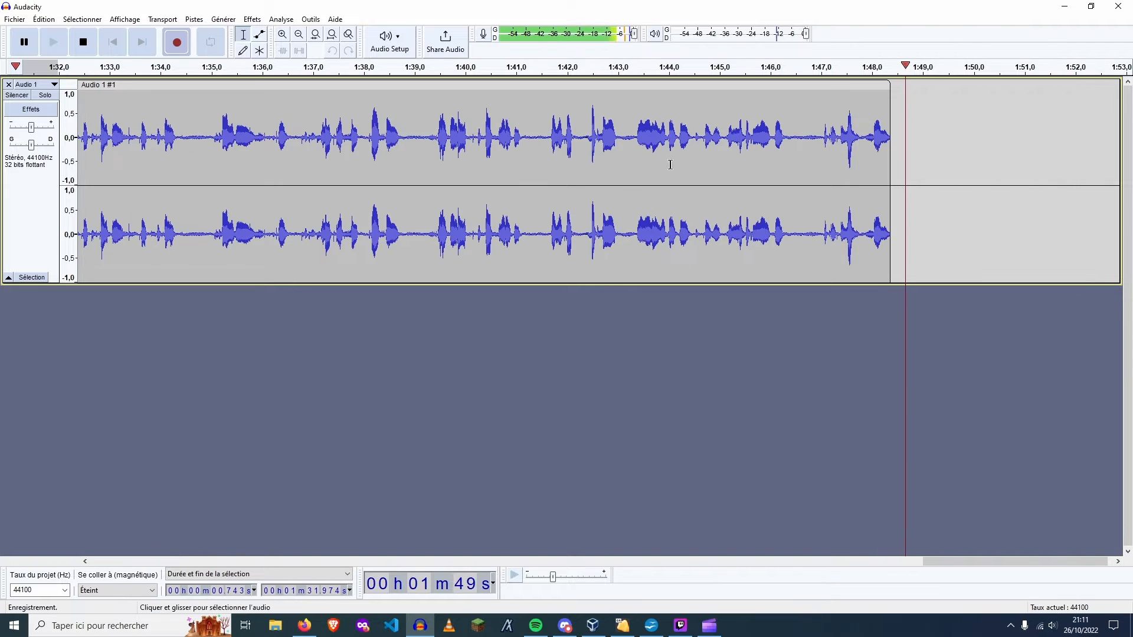
View the Twitch Studio screen-recording window and minimise it again
click(627, 625)
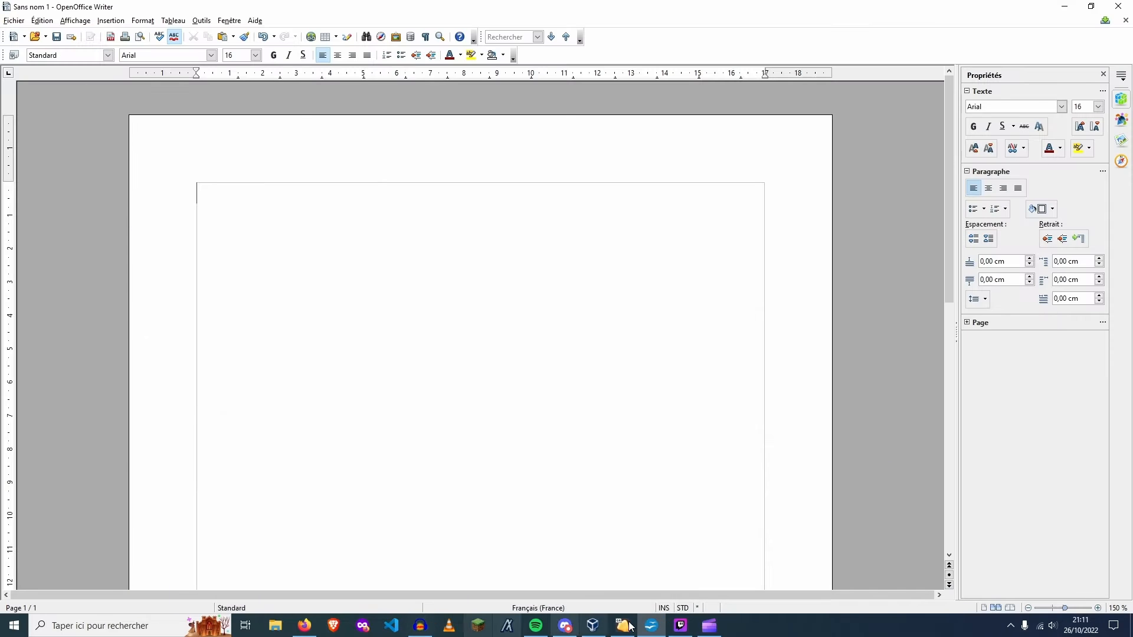
click(680, 626)
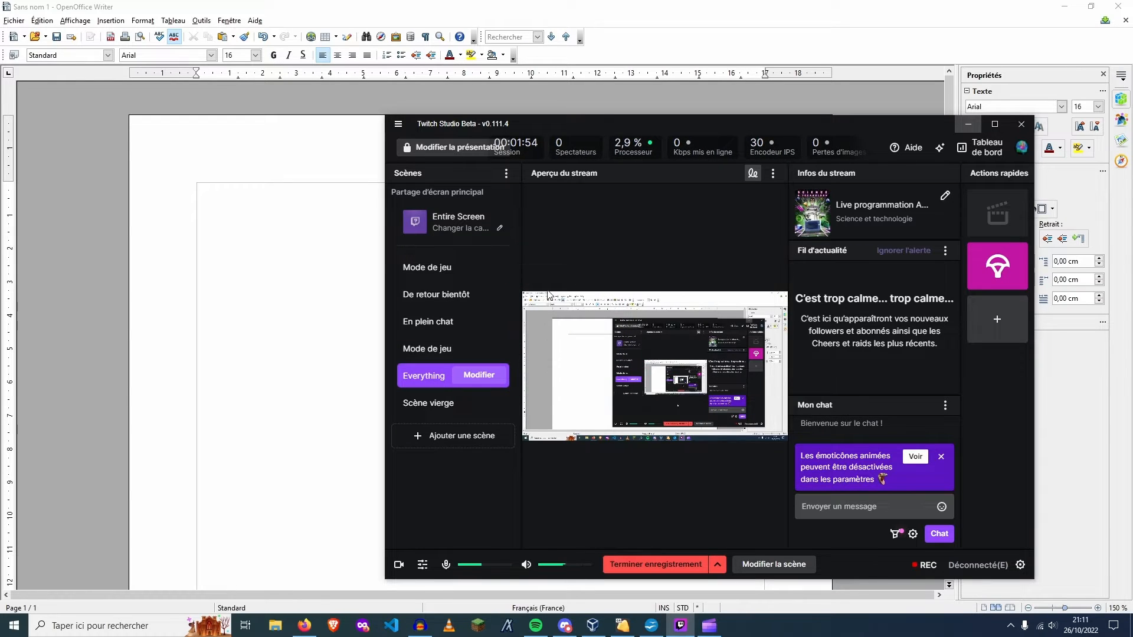
click(968, 124)
scroll(420, 541, down, 2)
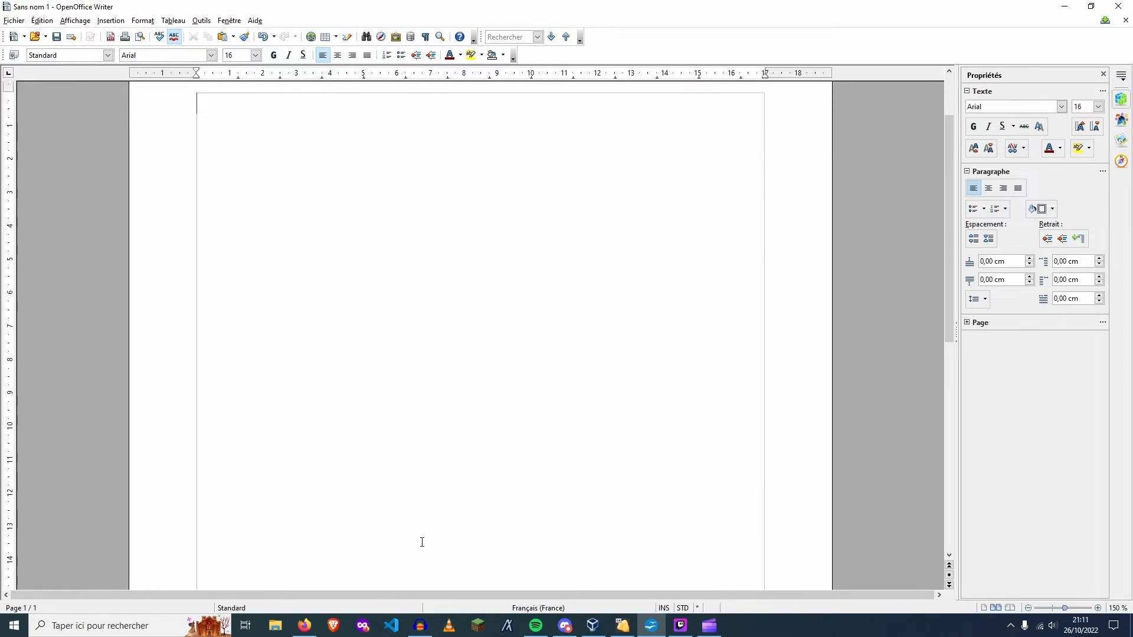
scroll(420, 541, up, 2)
click(419, 625)
click(417, 624)
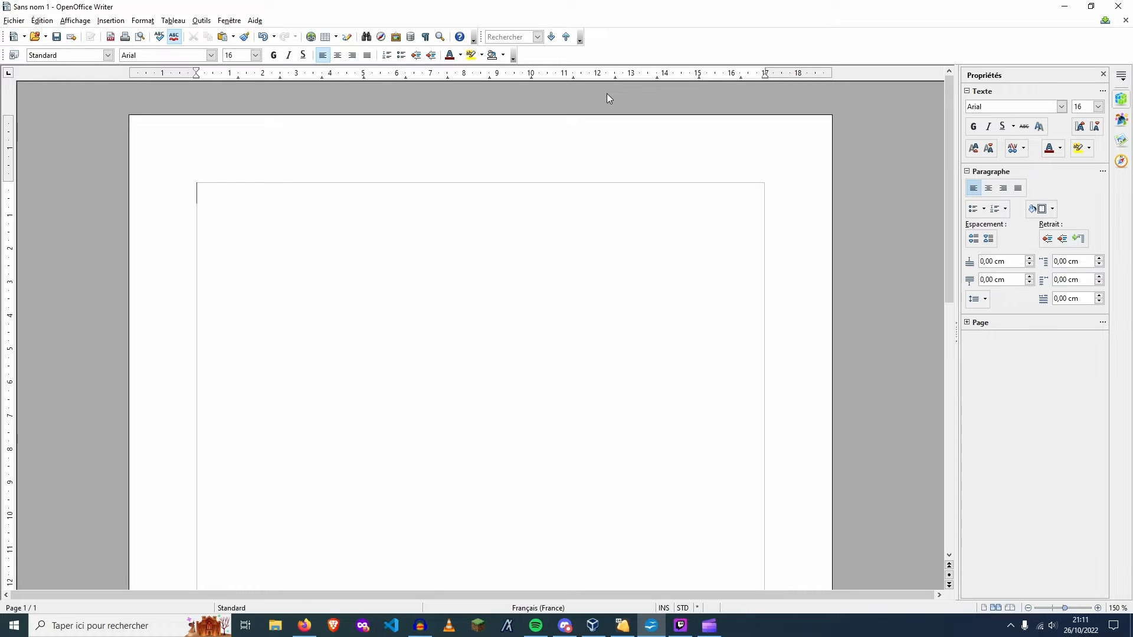
Switch to Clipchamp and look through the existing video projects on its home page
click(709, 626)
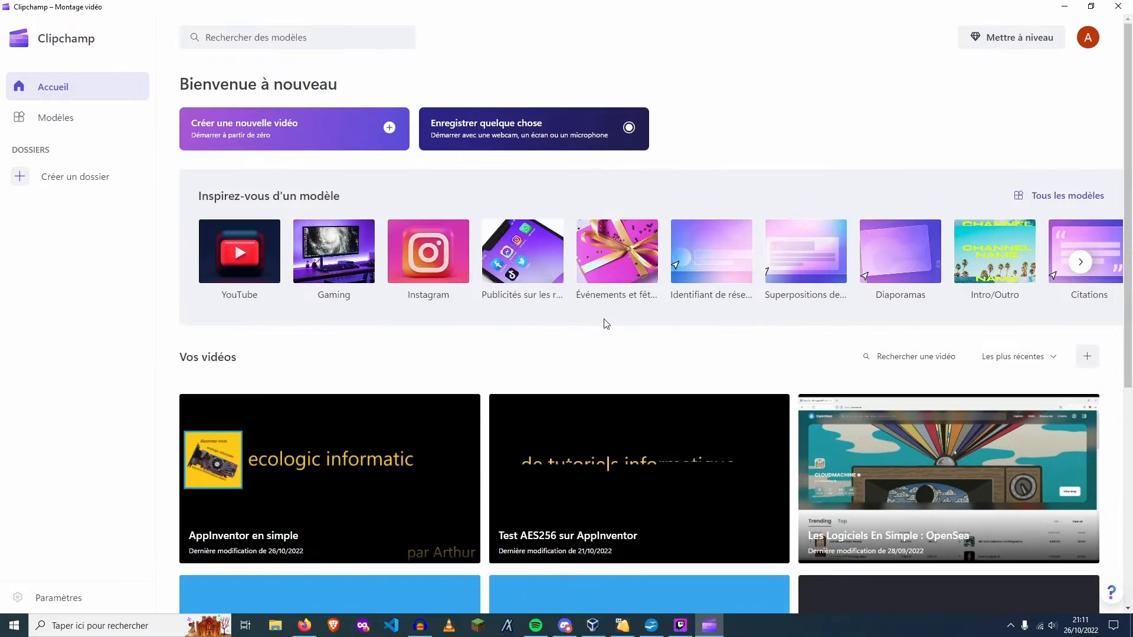
scroll(602, 321, down, 5)
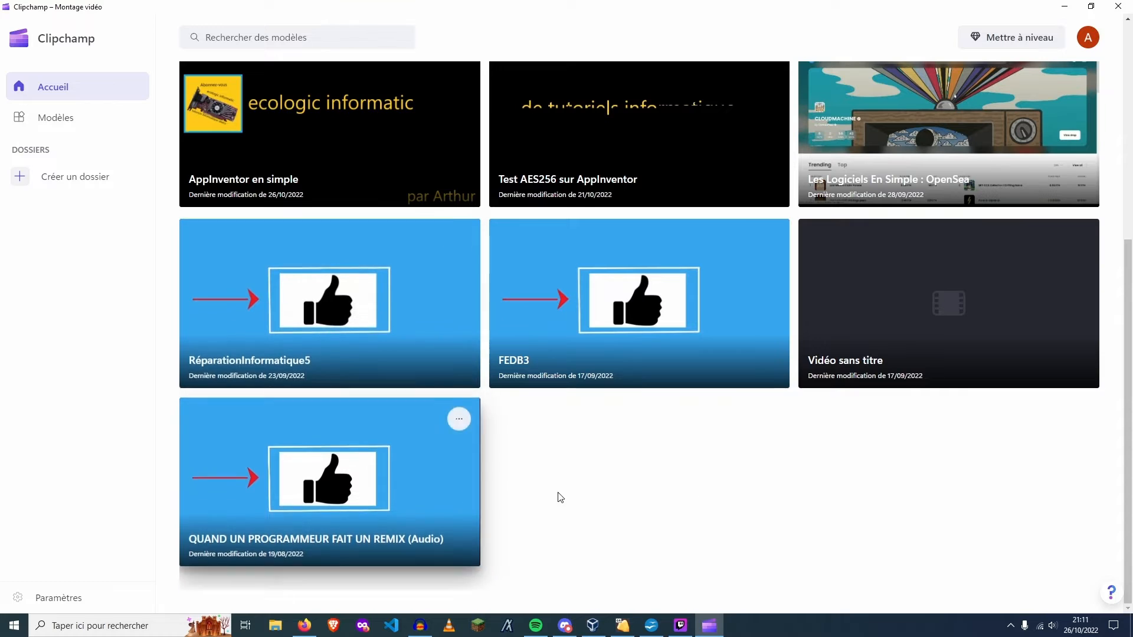
scroll(931, 521, up, 5)
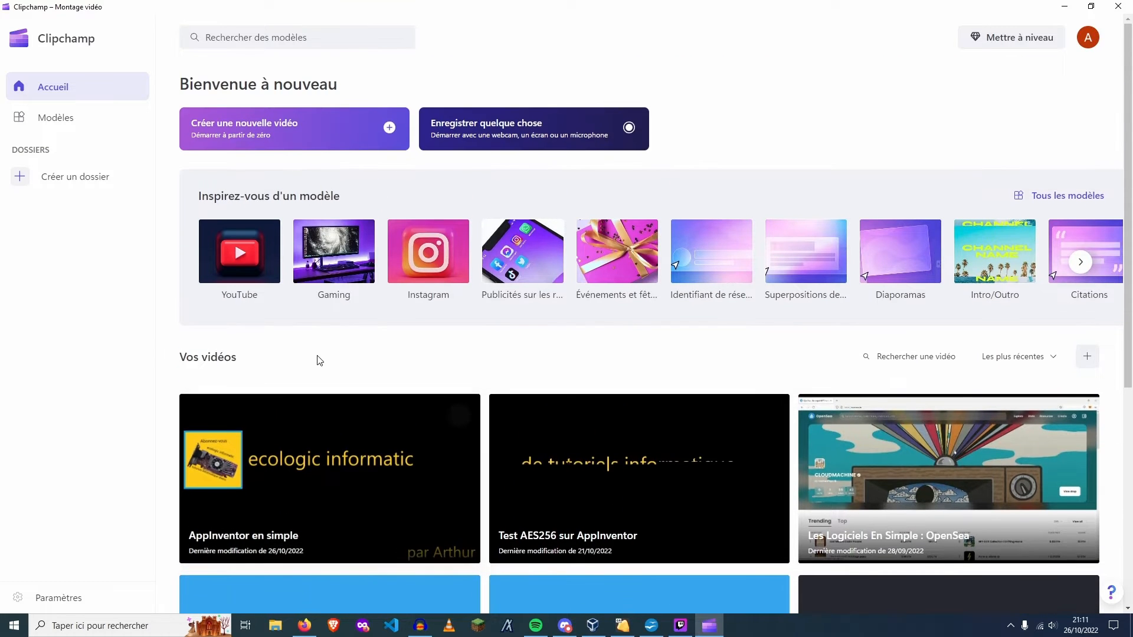
scroll(409, 255, down, 5)
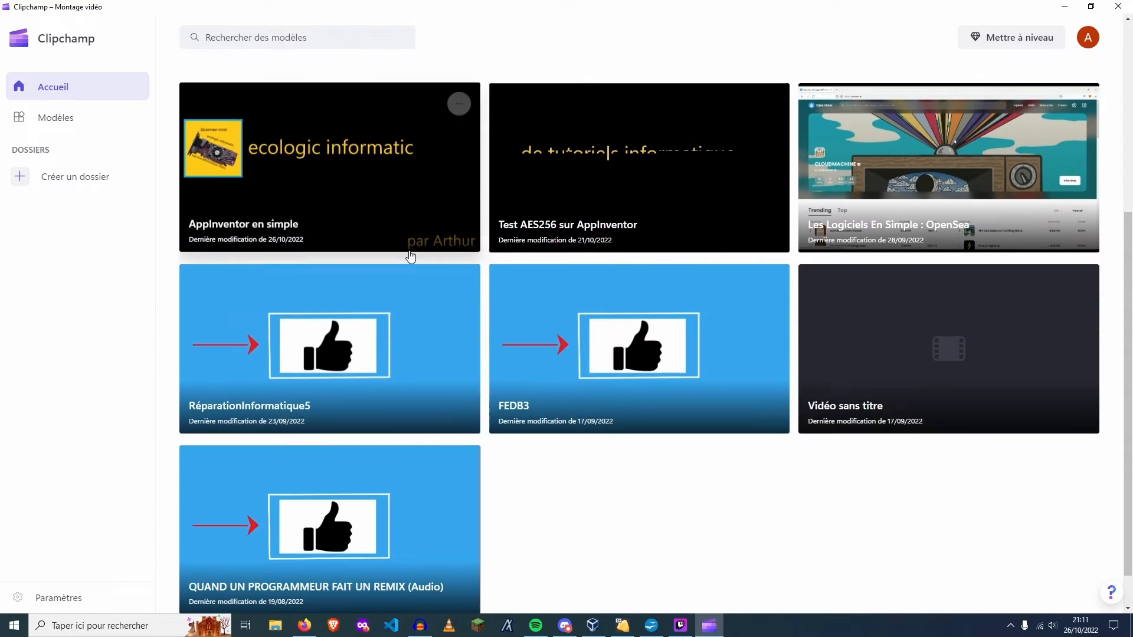
scroll(455, 324, up, 5)
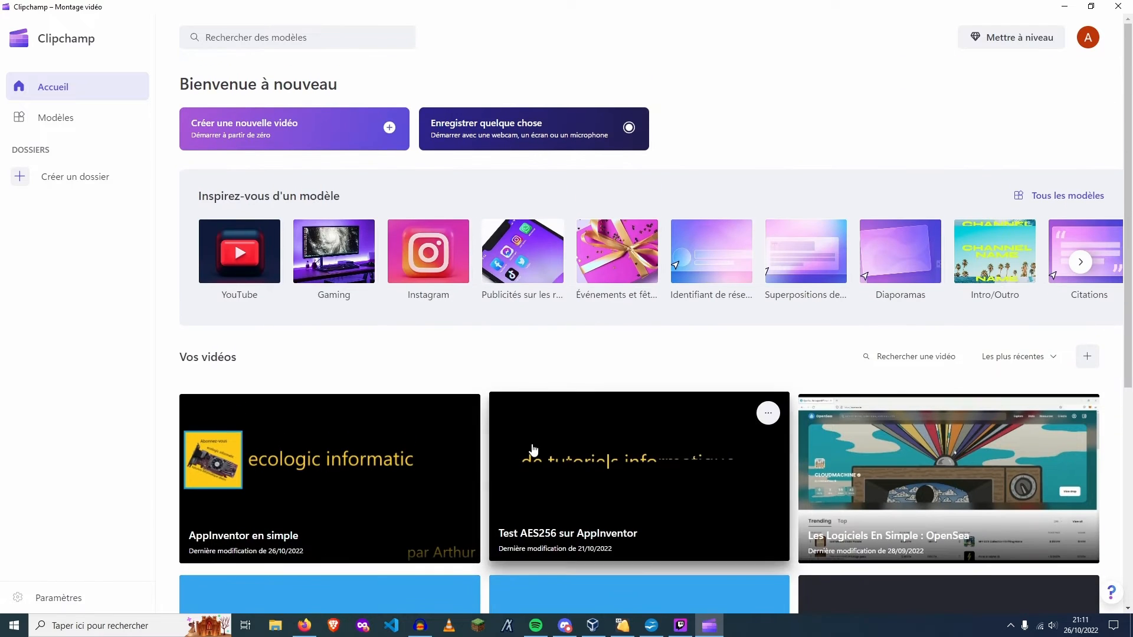
scroll(604, 401, down, 2)
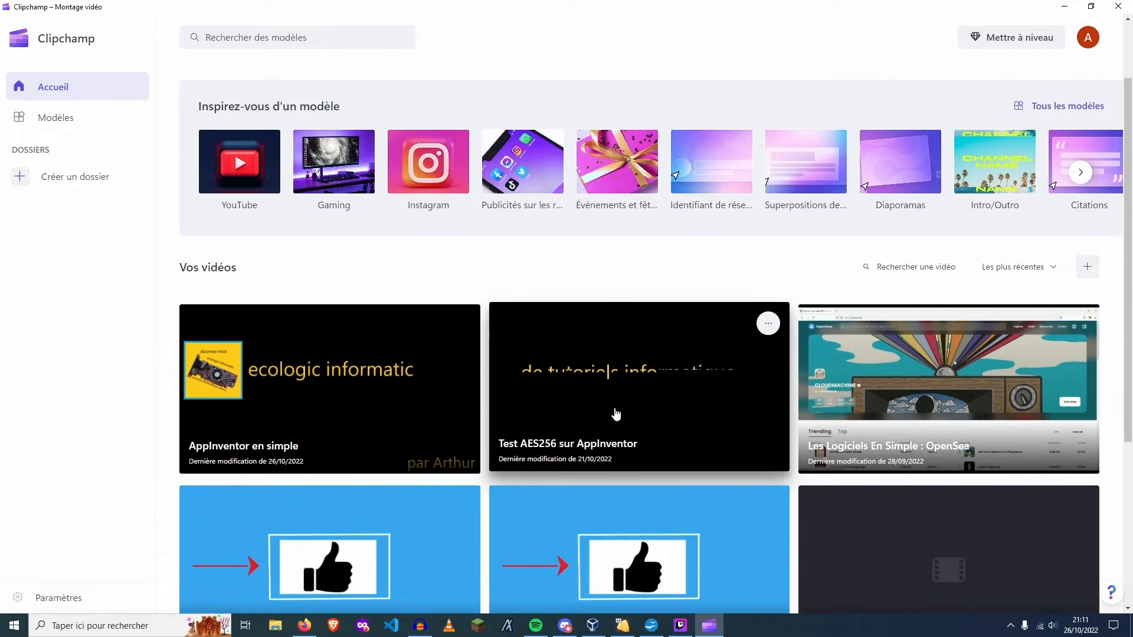
scroll(614, 412, up, 2)
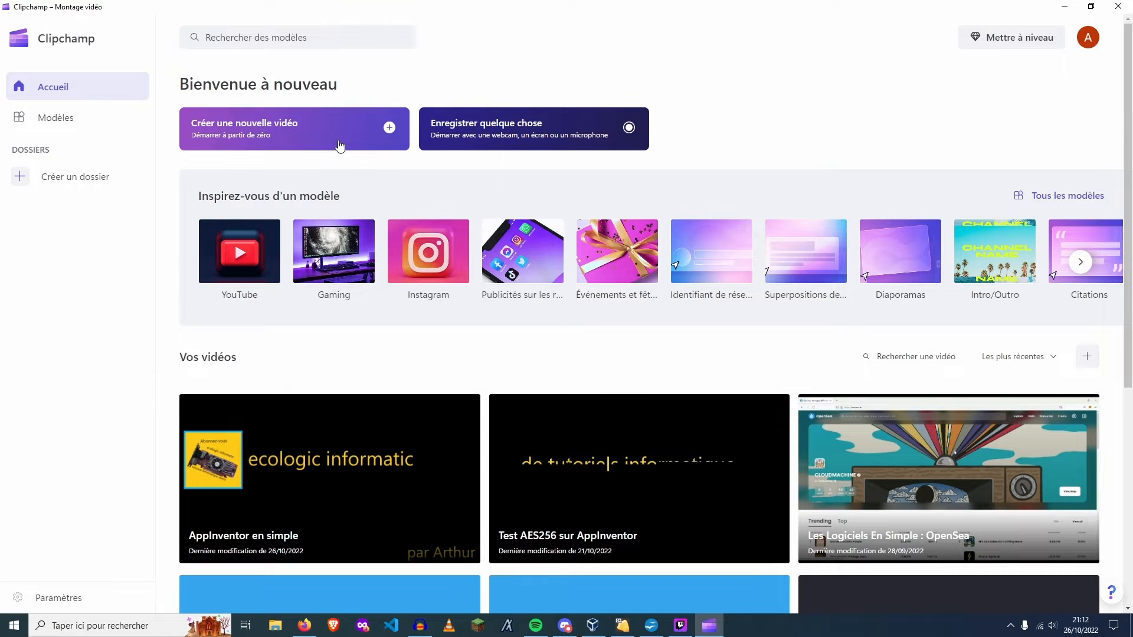
Create a new video project from scratch and name it "Tutoriel montage vidéo"
click(340, 146)
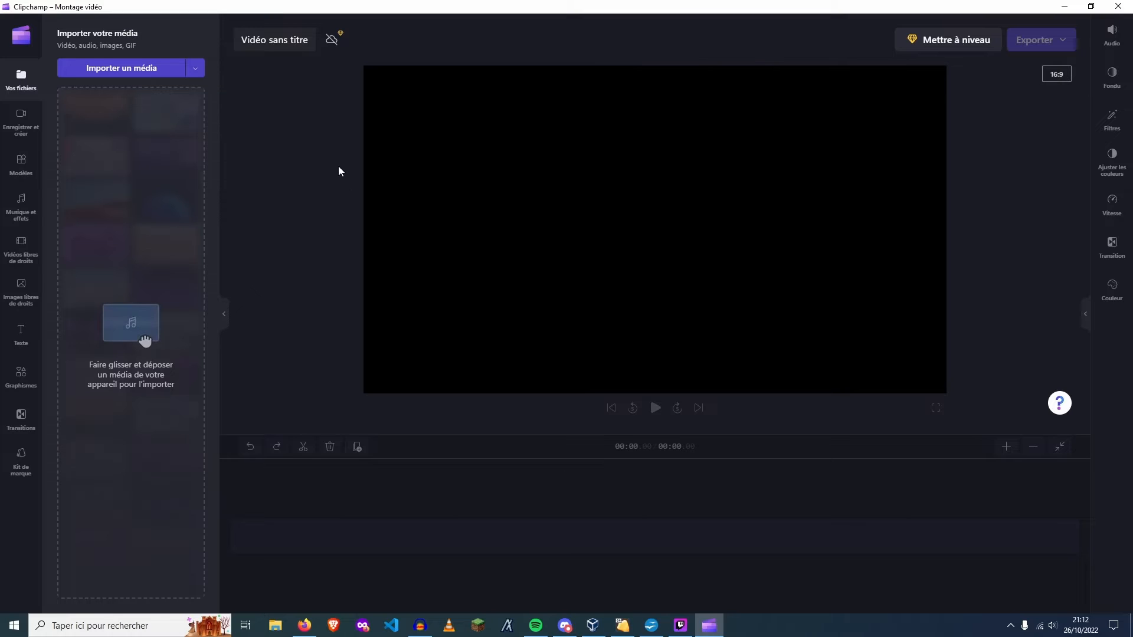
click(299, 41)
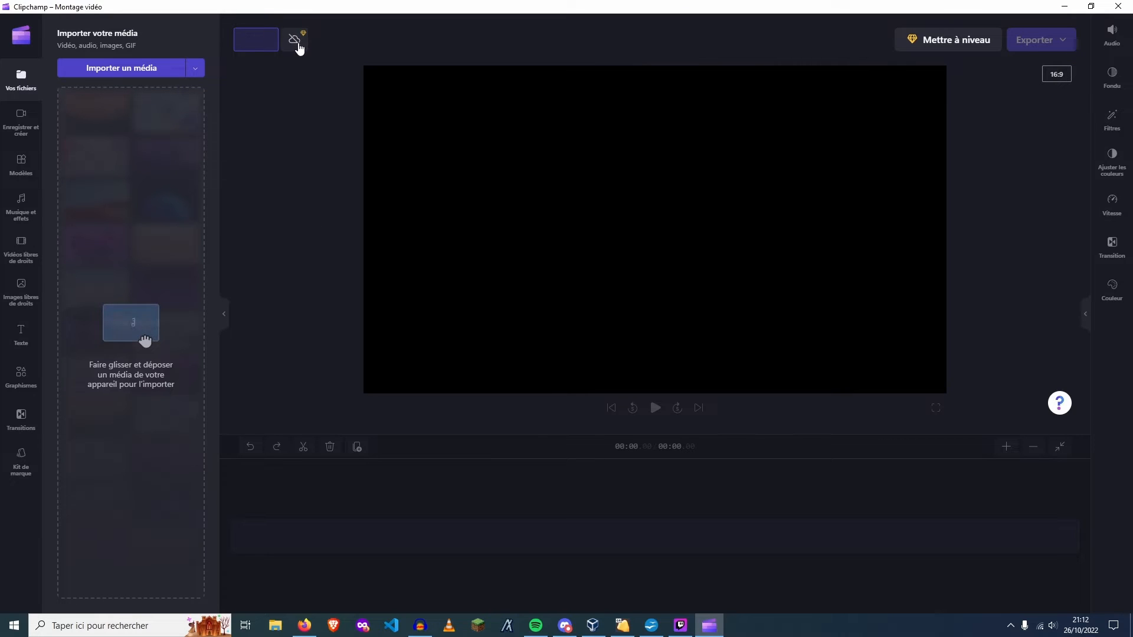
text(Tutoriel mont)
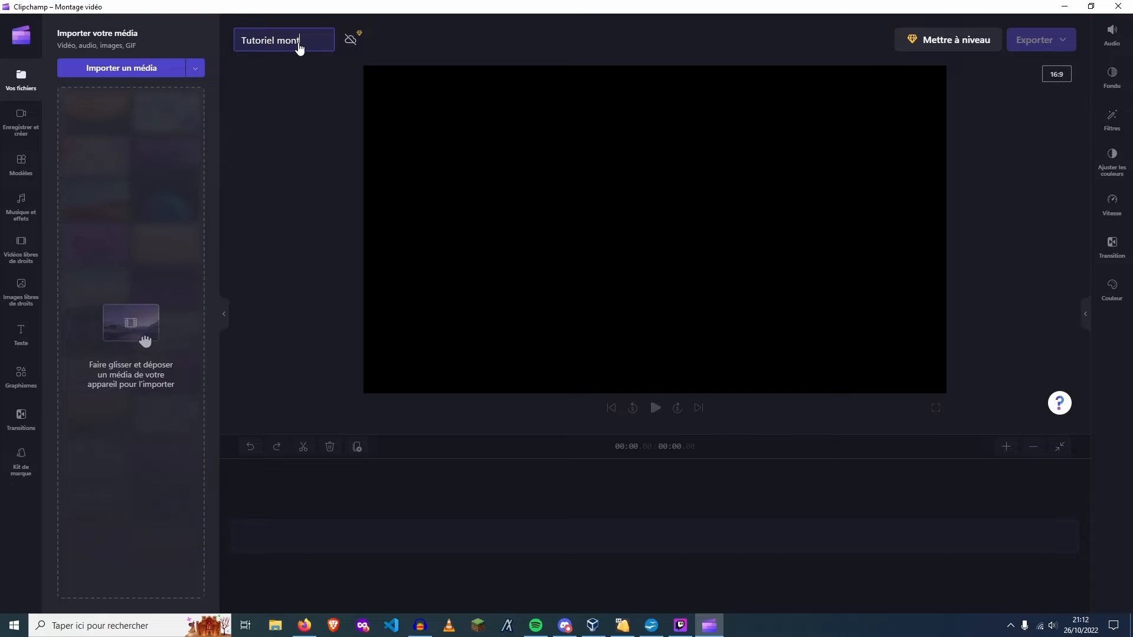
text(age vidéo)
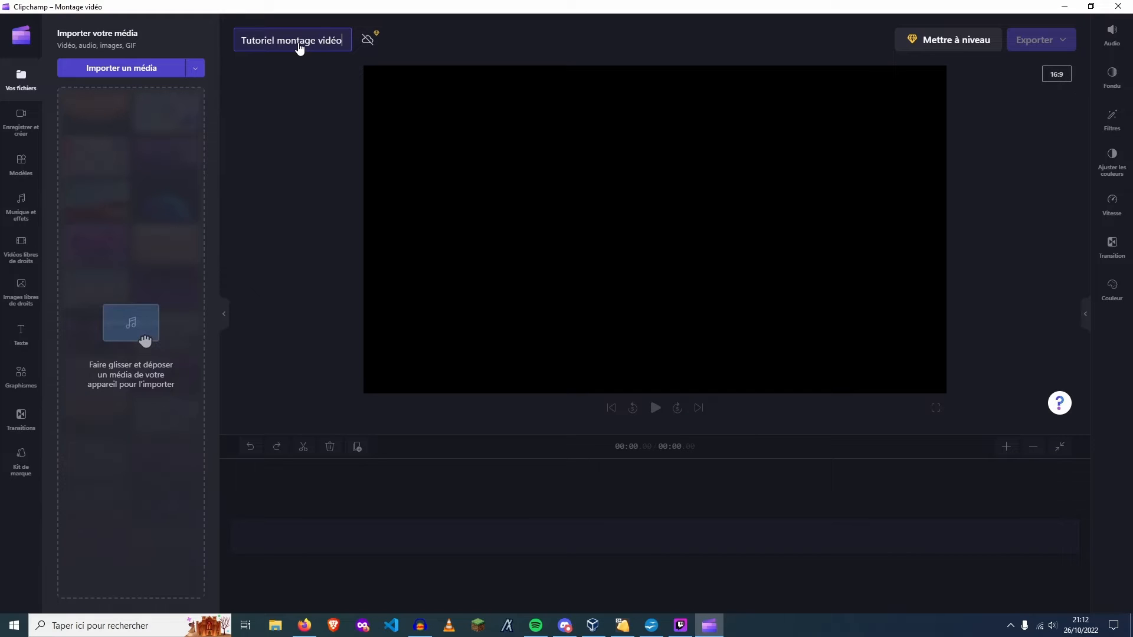
key(Return)
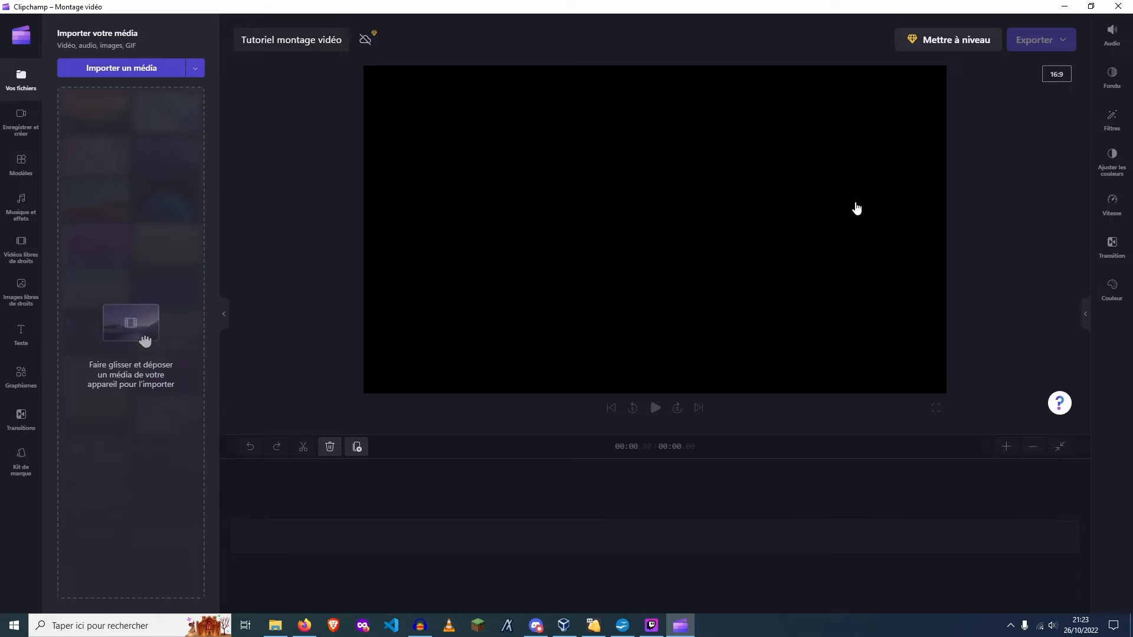
Open the "tutoriel montage vidéo" folder in File Explorer and look at the export command in Audacity
click(282, 624)
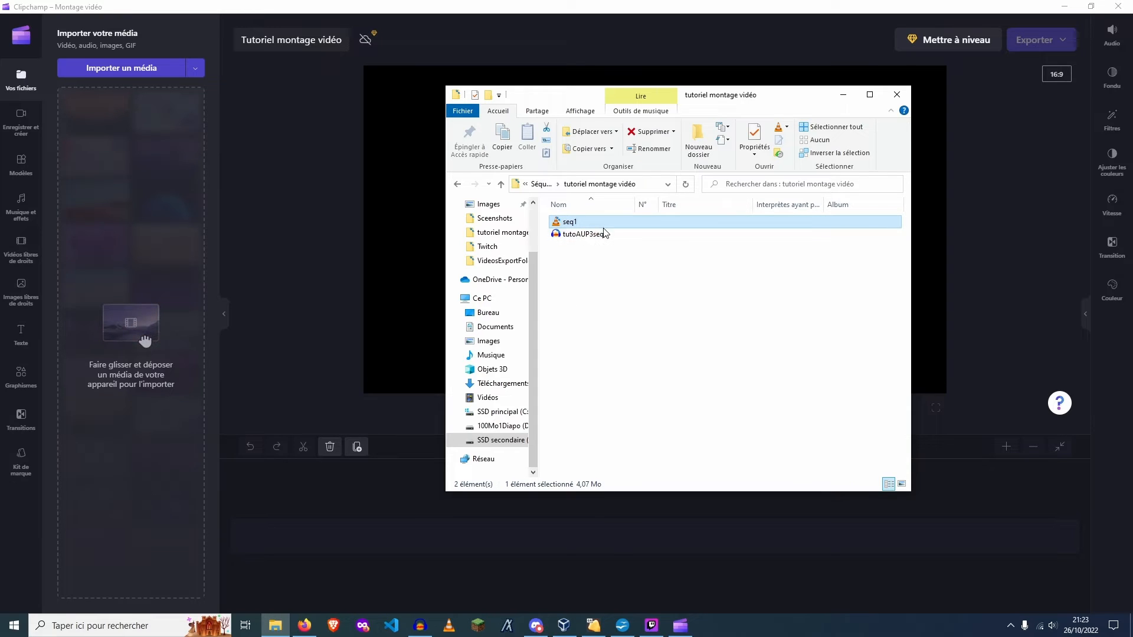
click(422, 624)
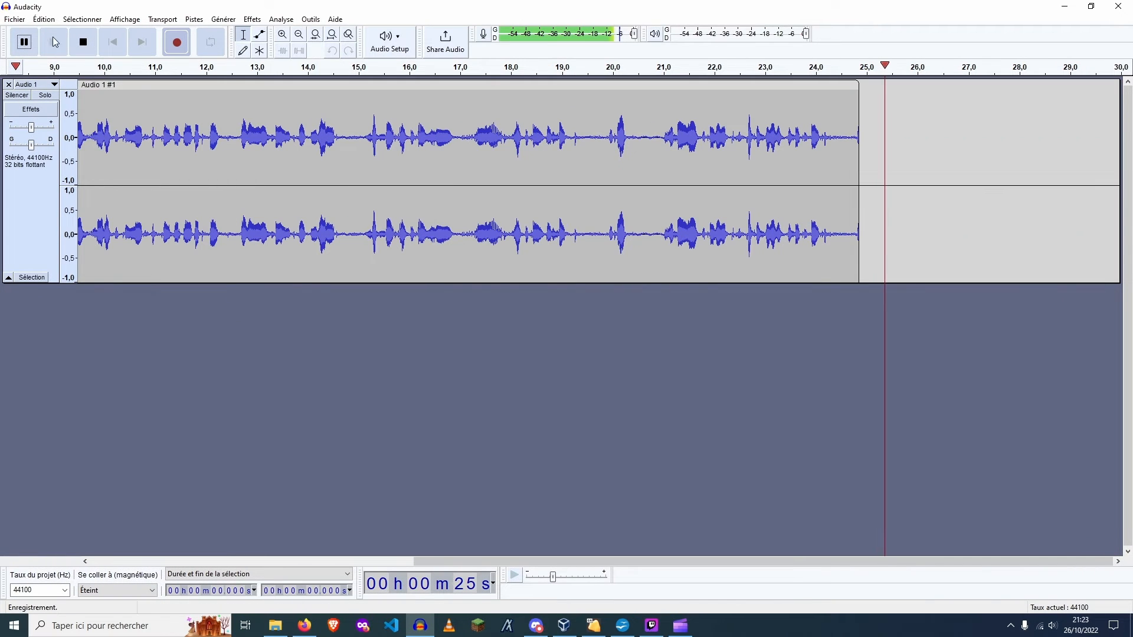
click(16, 21)
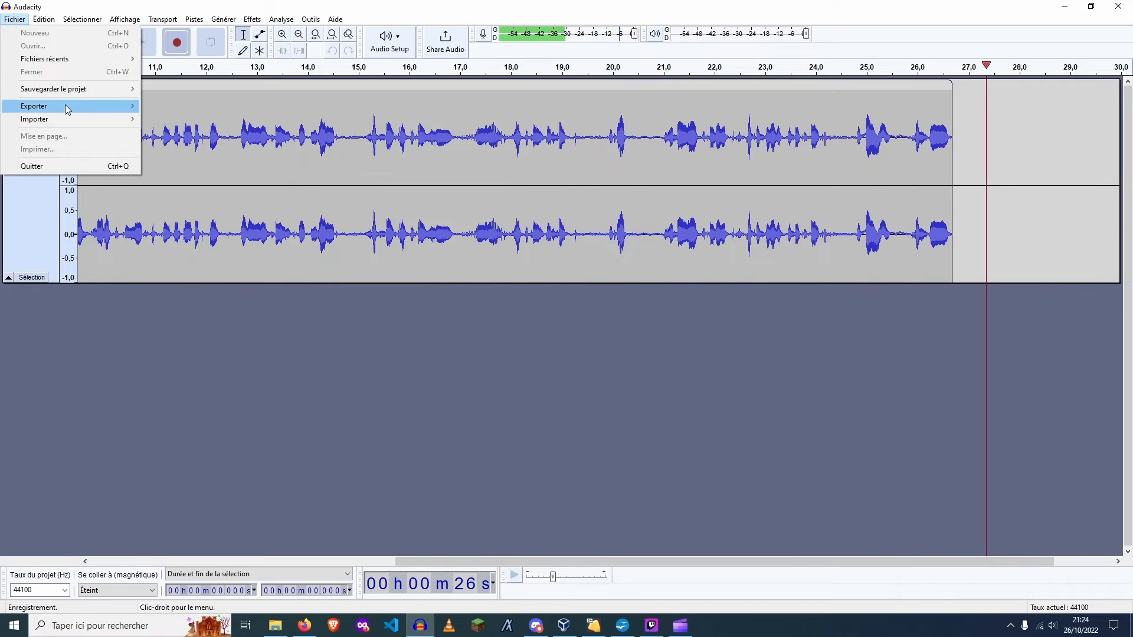
mouse_move(90, 106)
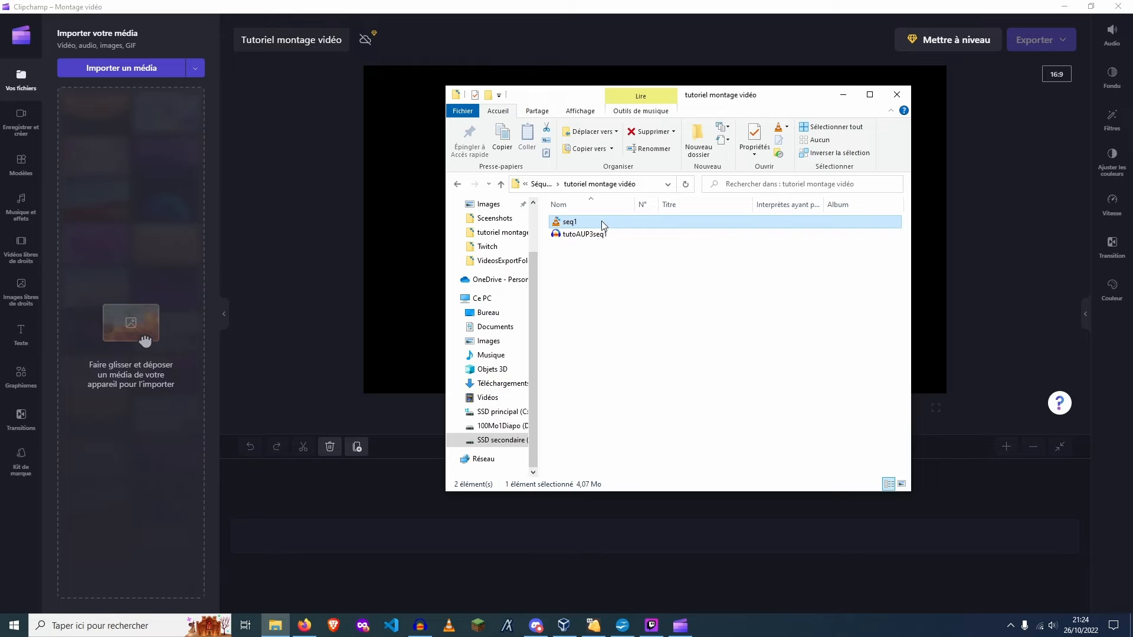
Import the seq1 audio file from the "tutoriel montage vidéo" folder into the Clipchamp project
drag(600, 221, 385, 535)
drag(385, 533, 385, 533)
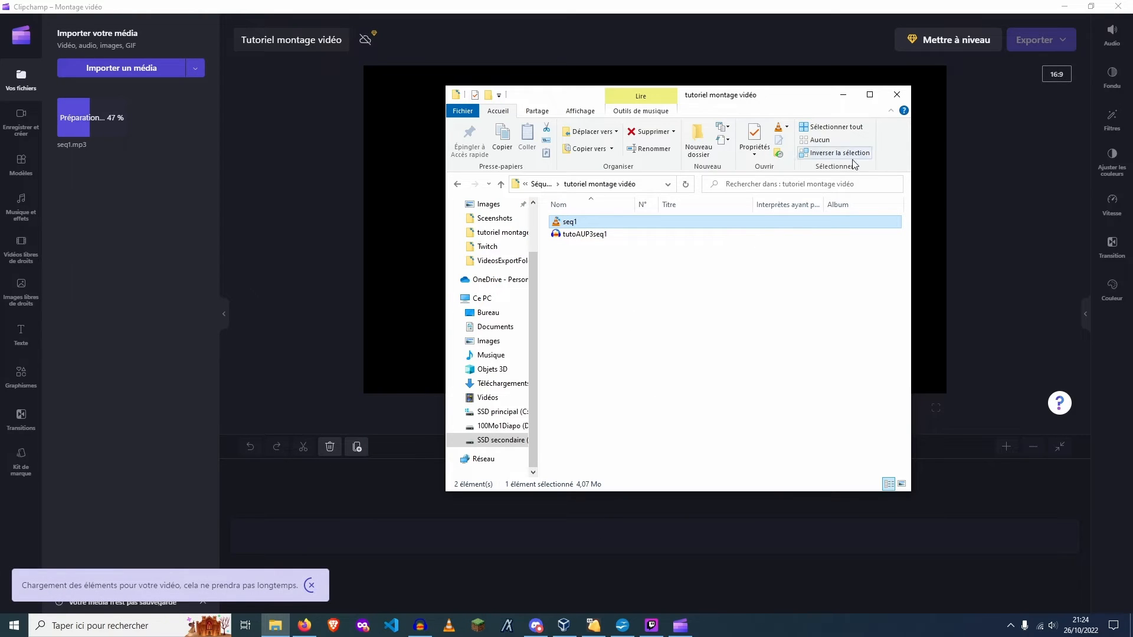
key(super)
text(twi)
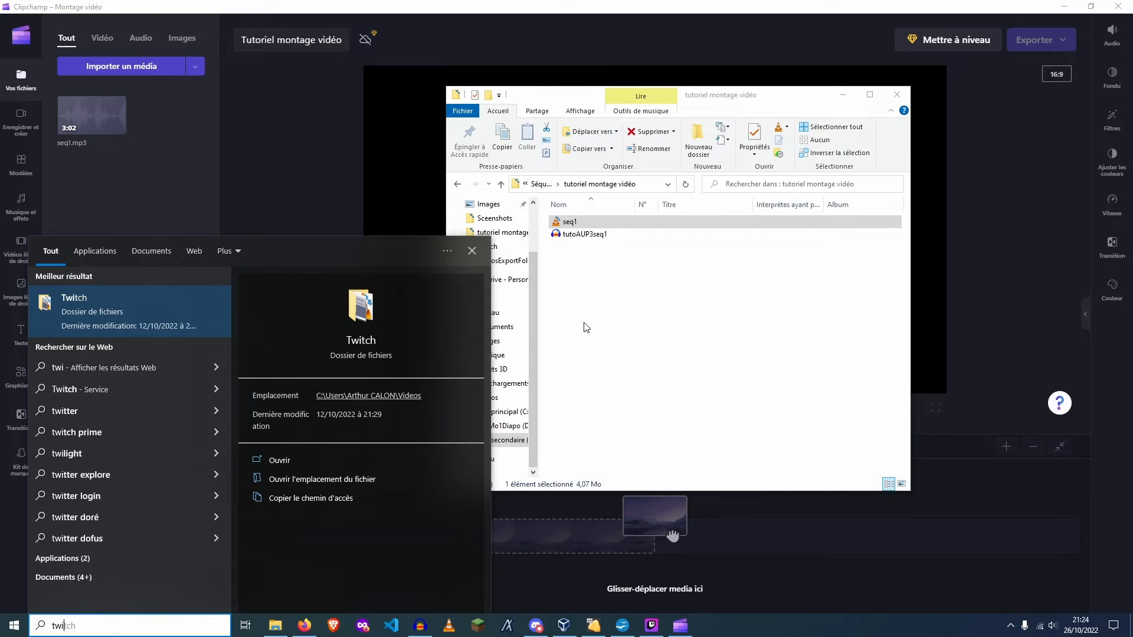
key(Return)
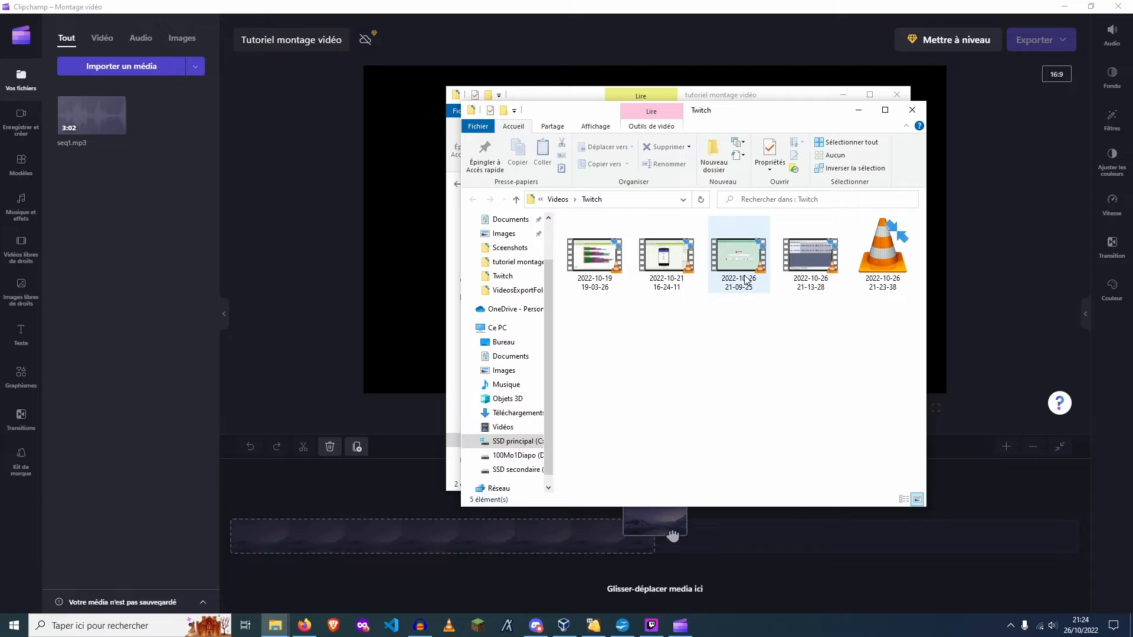
drag(745, 281, 384, 547)
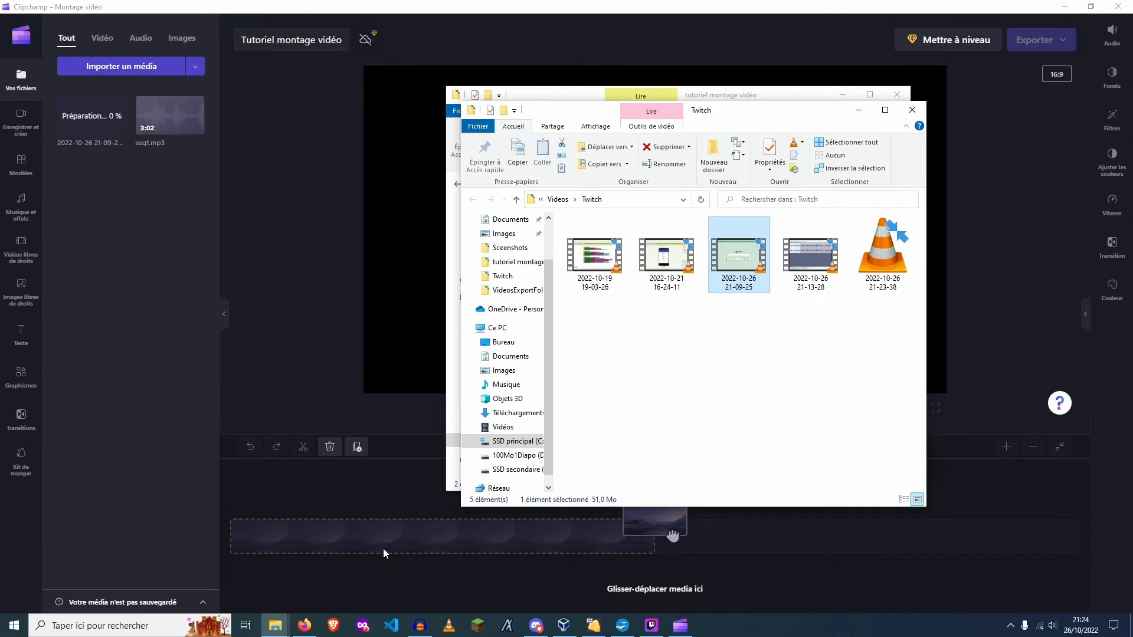
click(912, 110)
click(897, 94)
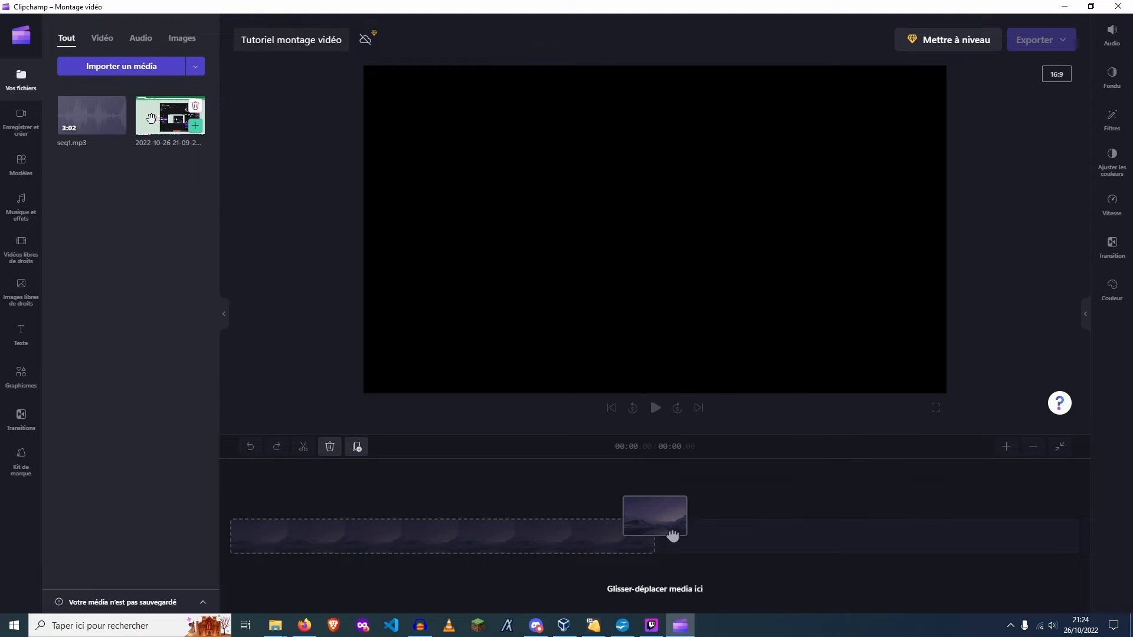
drag(152, 121, 252, 523)
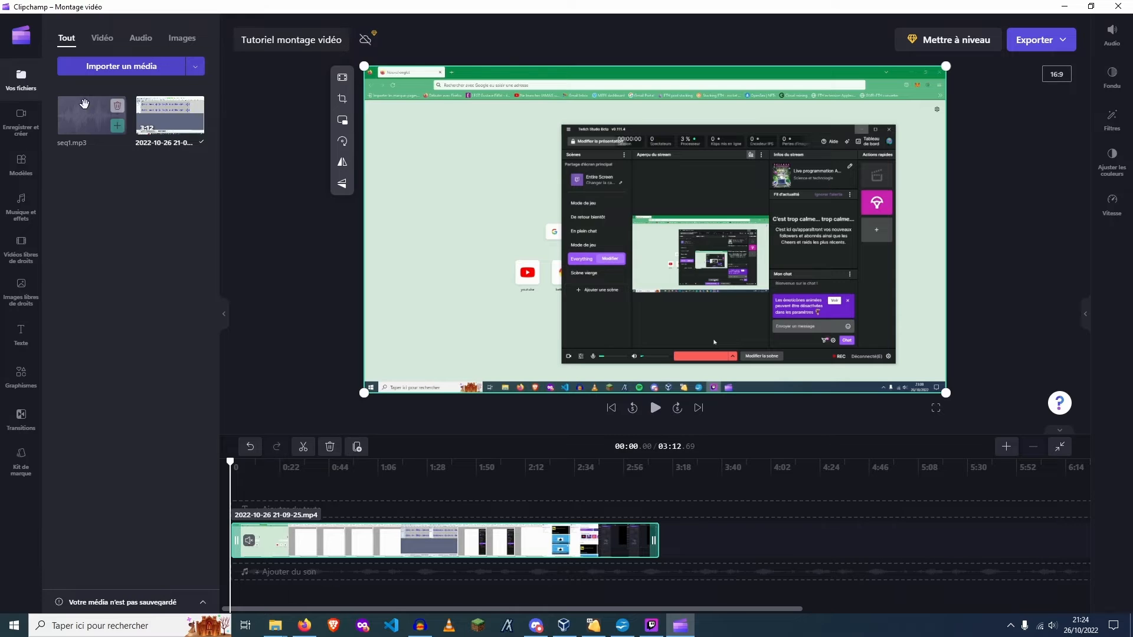
click(649, 412)
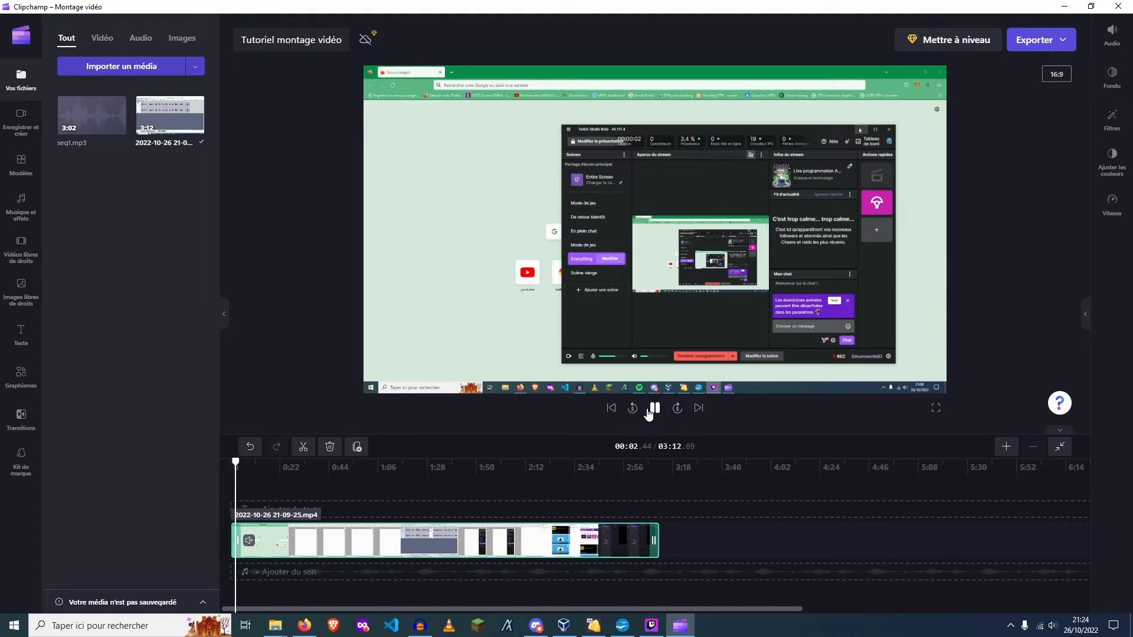
click(652, 409)
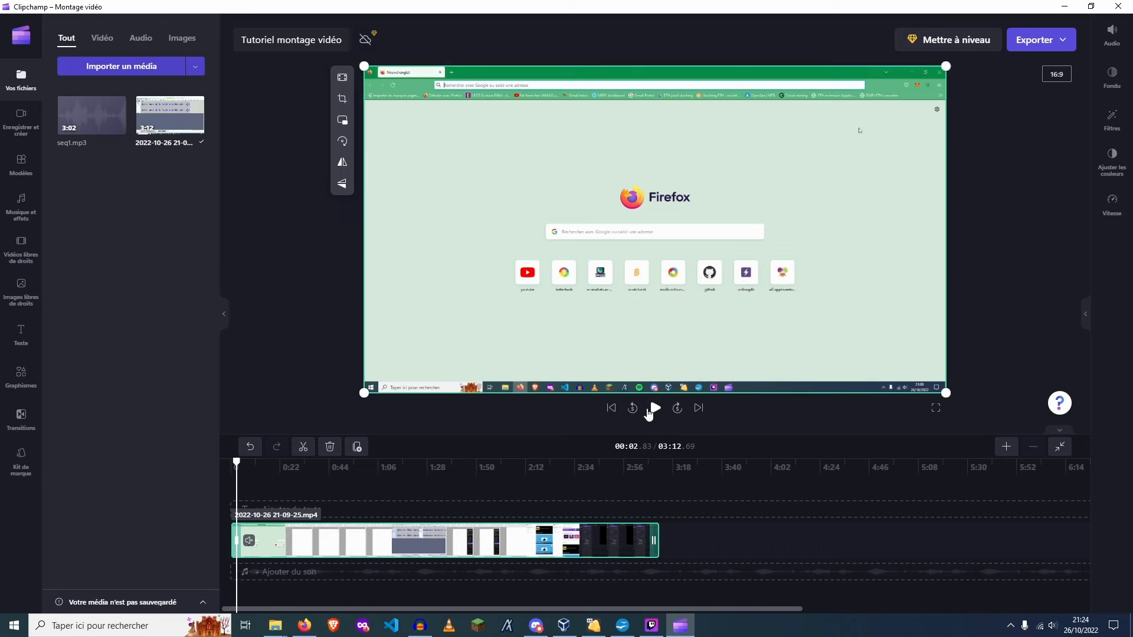
click(303, 447)
key(Delete)
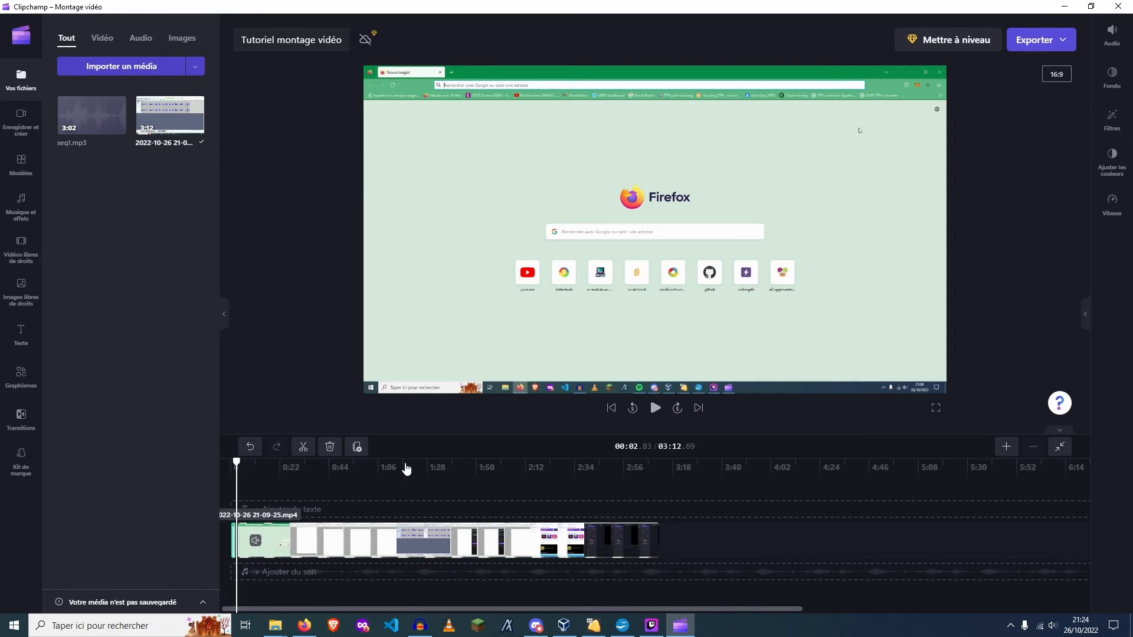
click(389, 549)
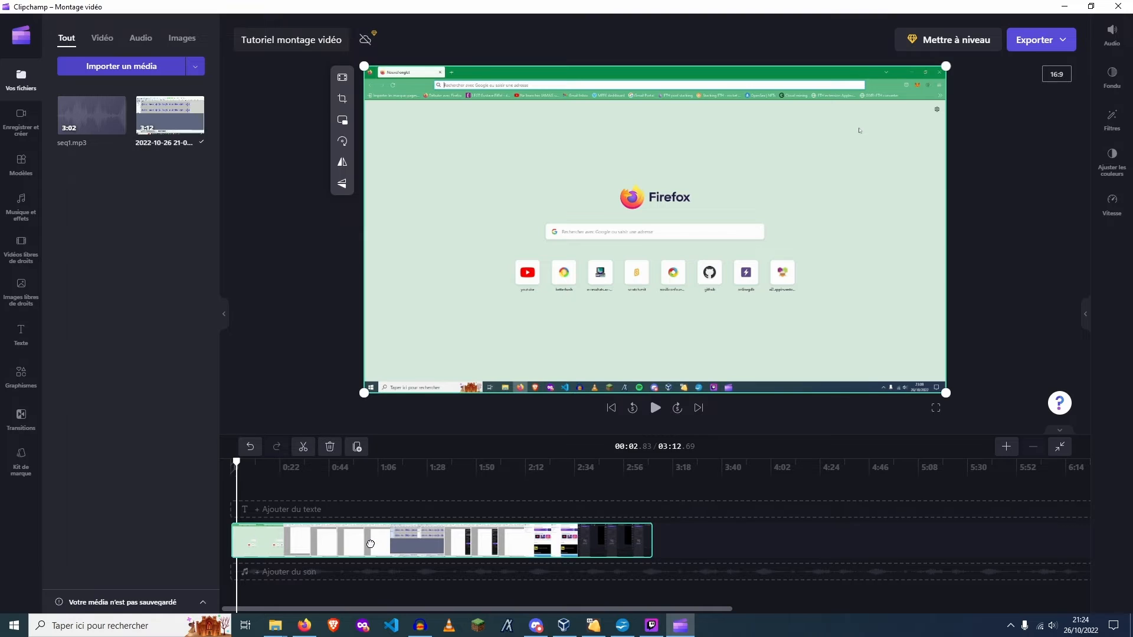
Place seq1.mp3 on the audio track at the start of the timeline and cut away the recording's end from 3:02.39
drag(91, 115, 240, 581)
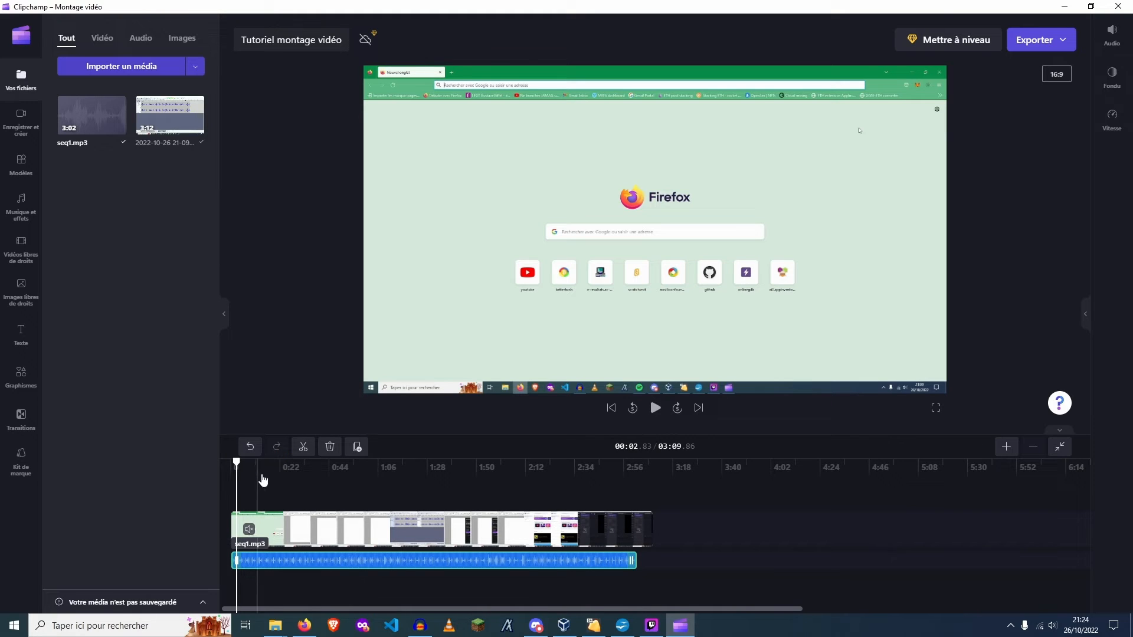
click(636, 490)
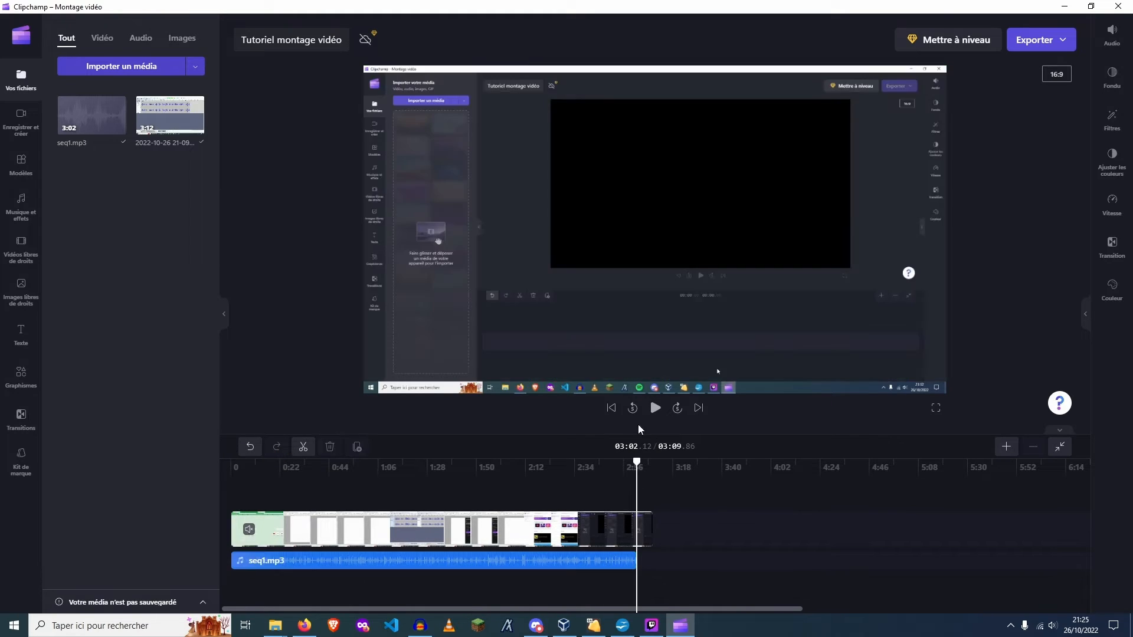
click(654, 408)
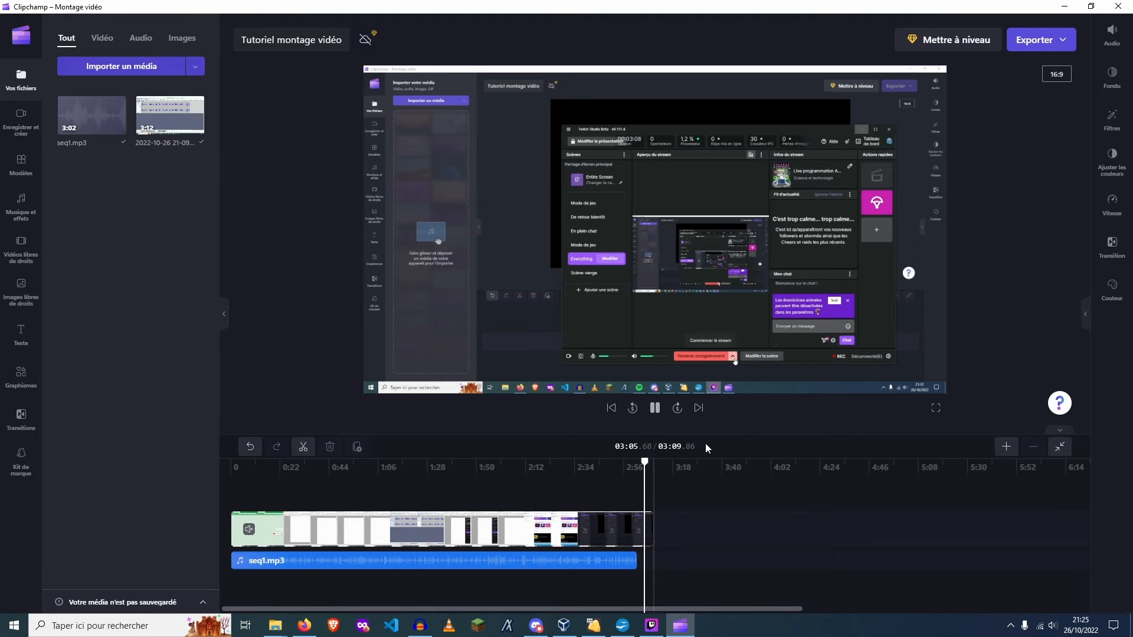
click(637, 494)
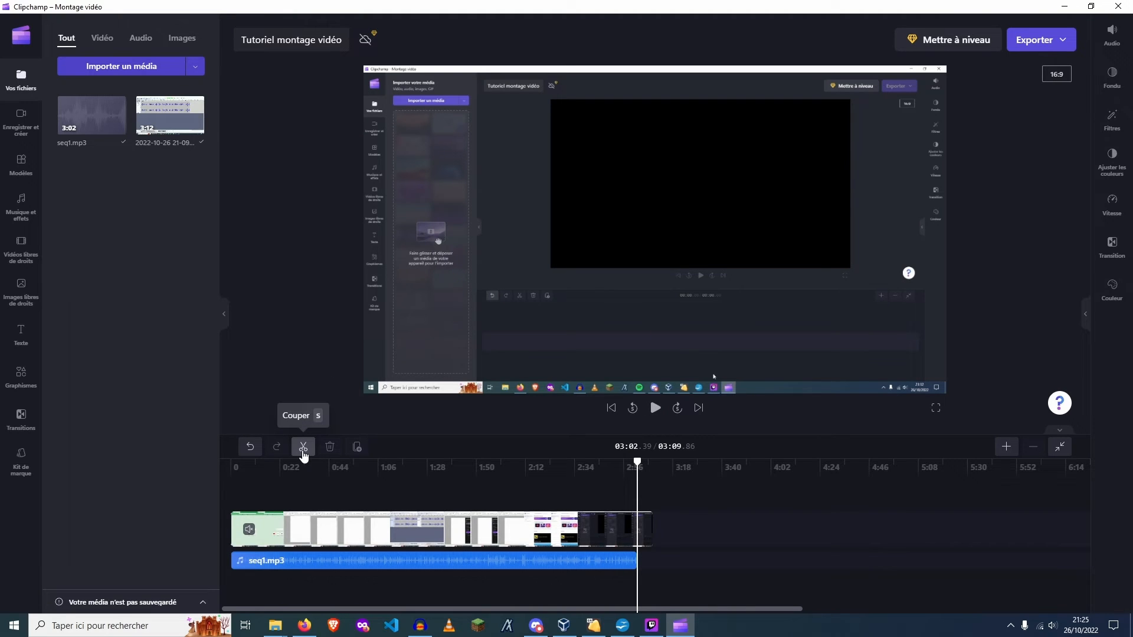
click(304, 446)
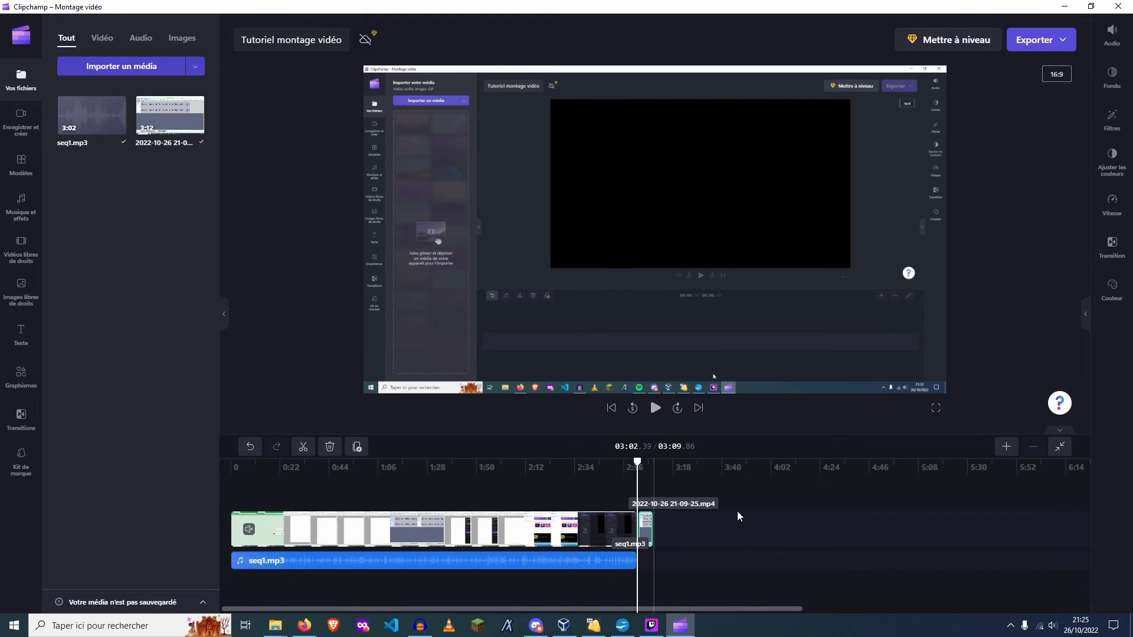
key(Delete)
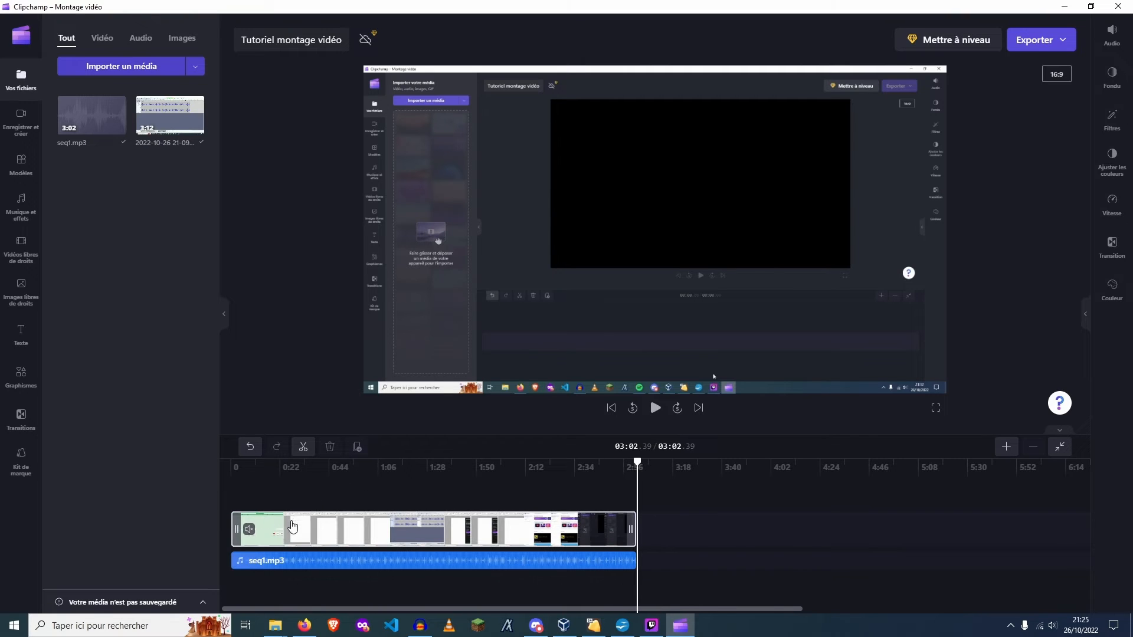
Play the opening of the edited sequence to check the voice-over against the picture, and switch to Audacity
click(235, 489)
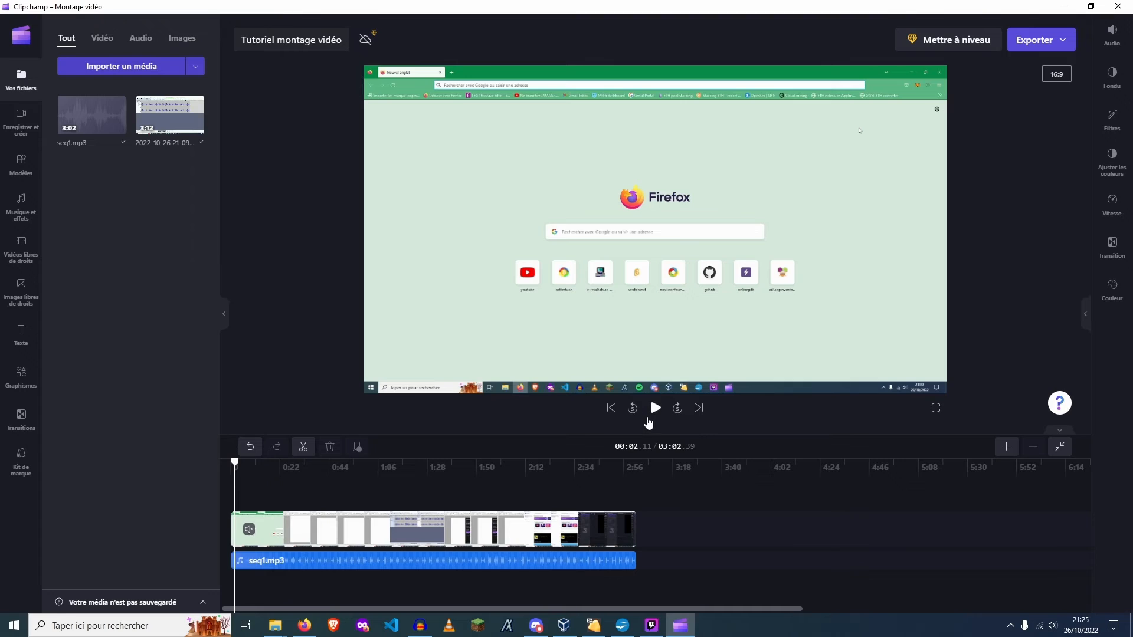
click(649, 420)
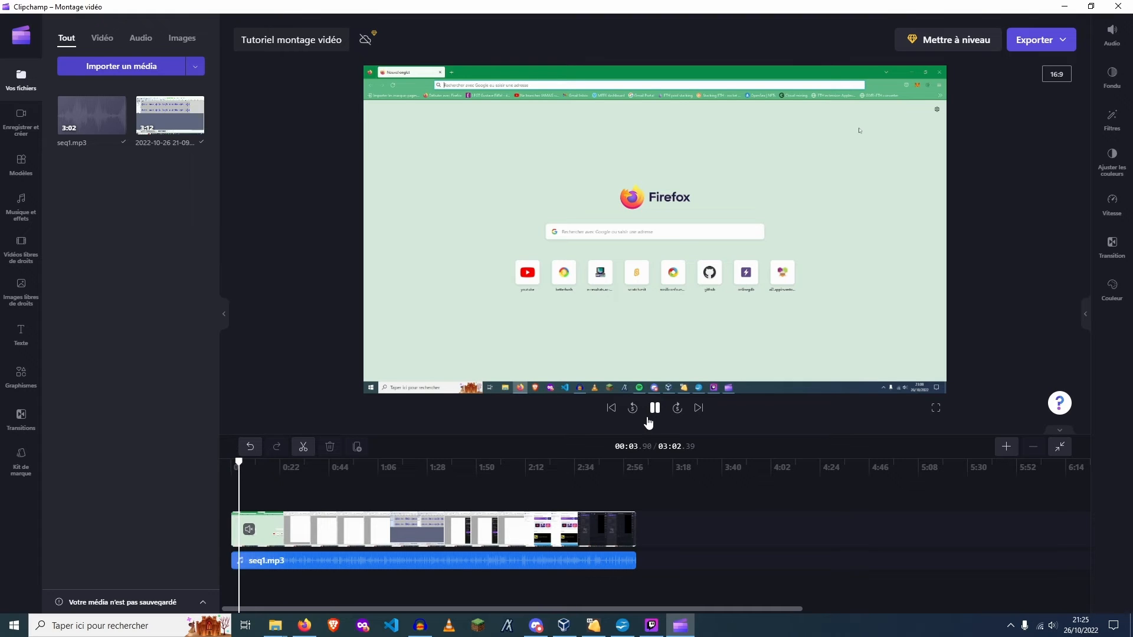
drag(242, 470, 192, 469)
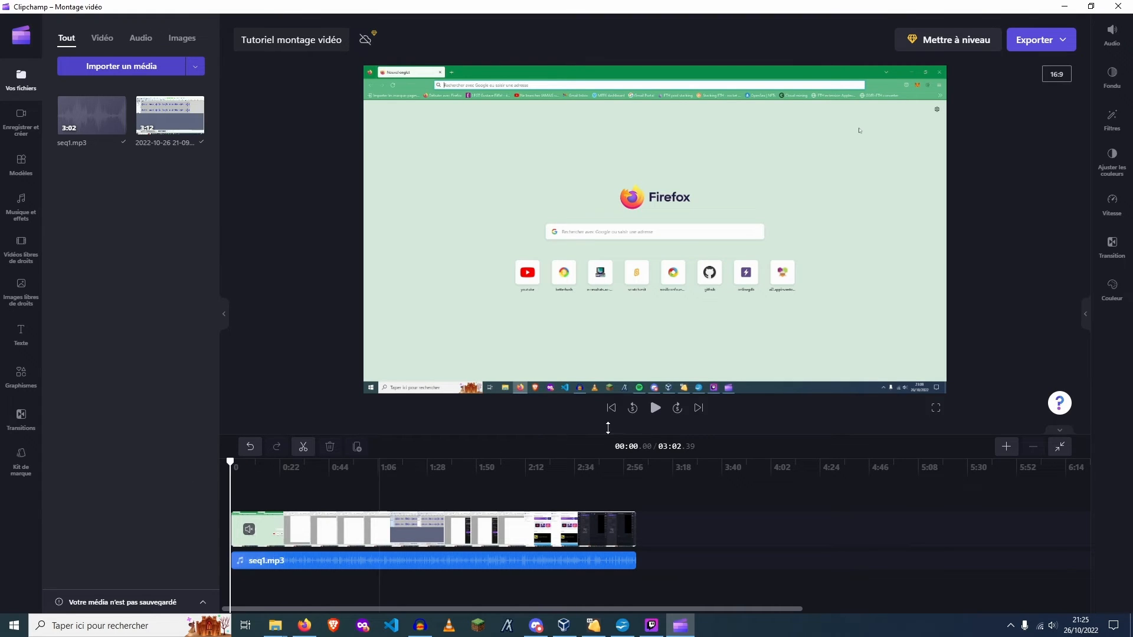
click(660, 414)
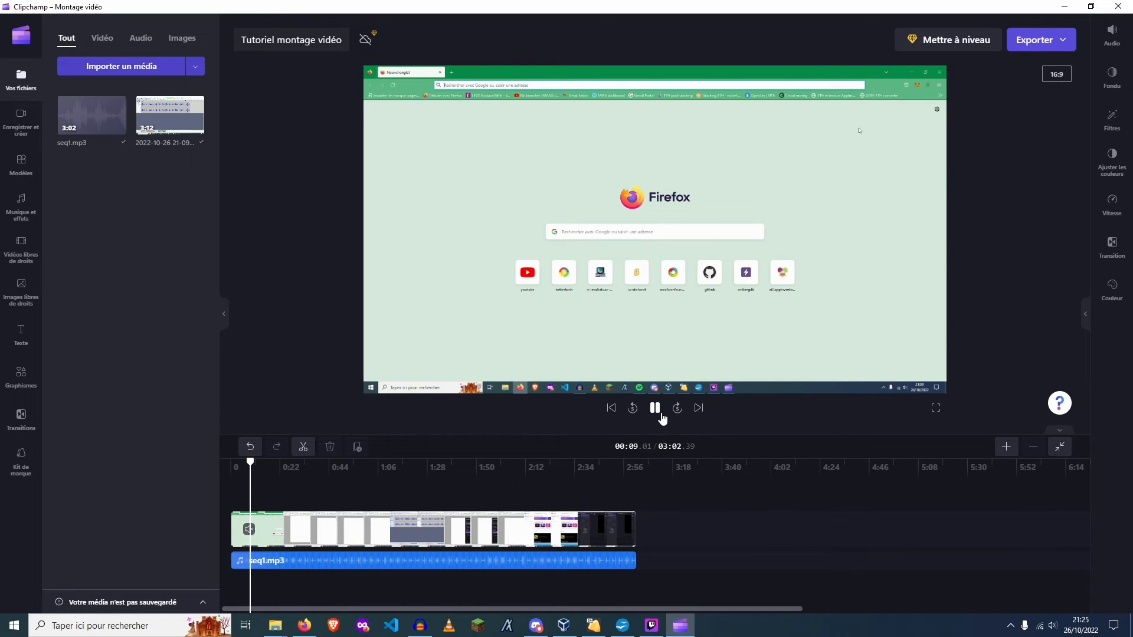
click(656, 410)
click(419, 624)
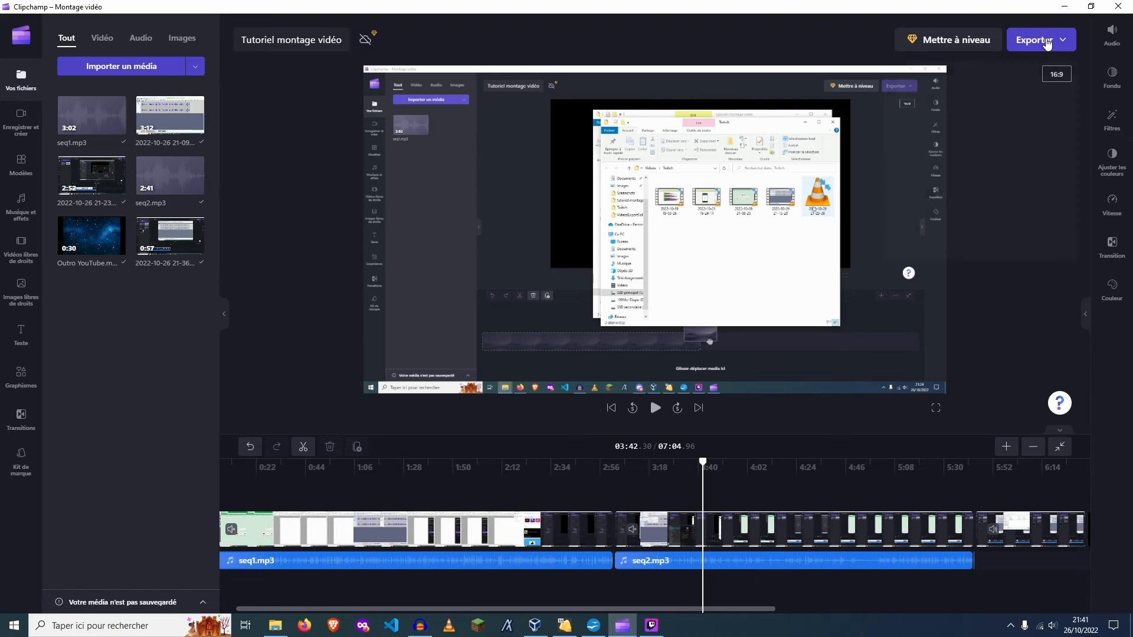
Start exporting the video in 1080p, look over the save and share destinations, and cancel the export
click(1042, 40)
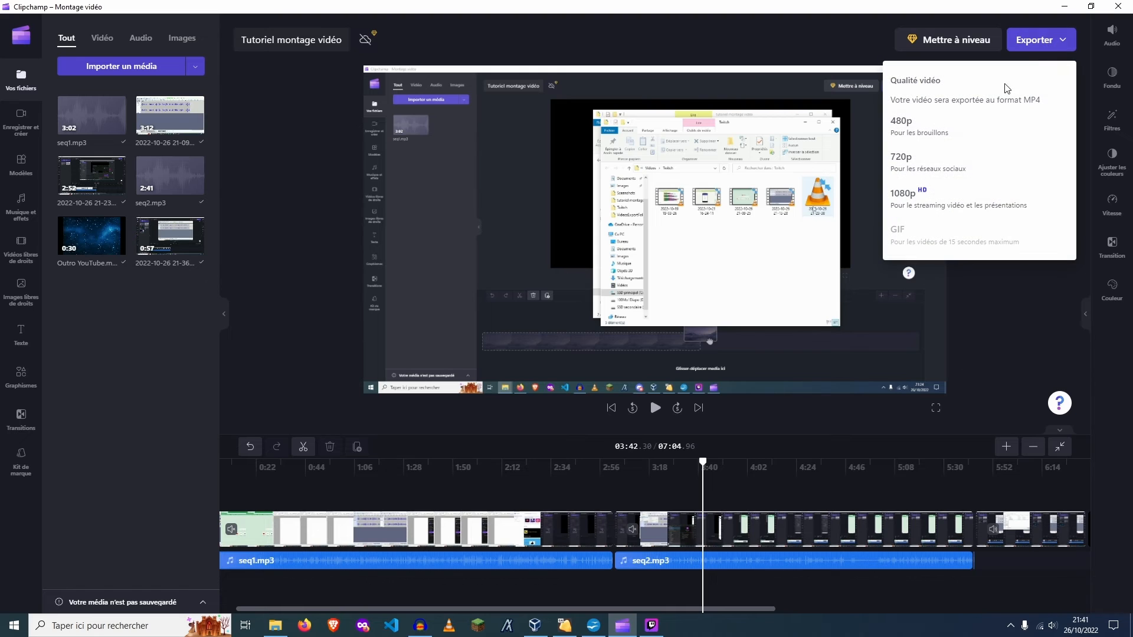
click(951, 205)
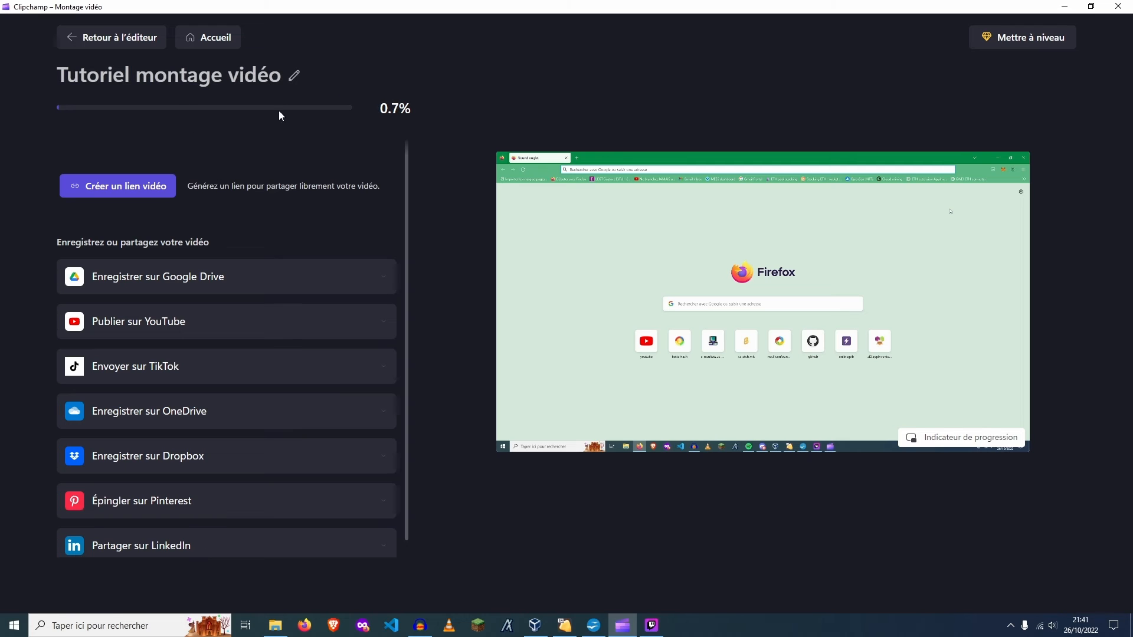
scroll(281, 283, down, 1)
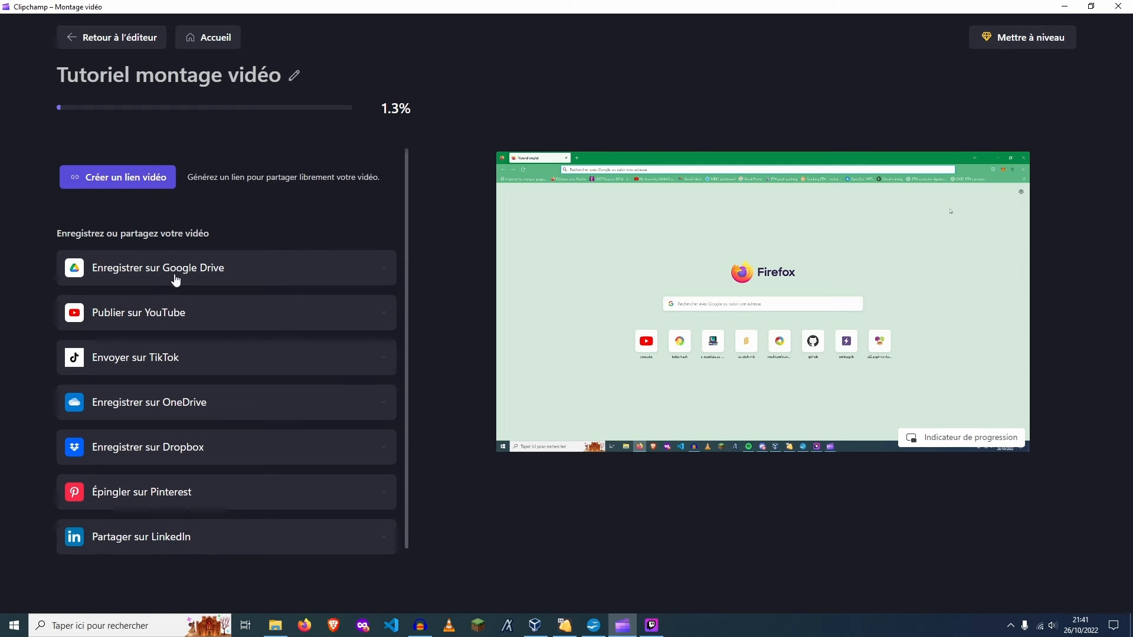
scroll(289, 390, up, 1)
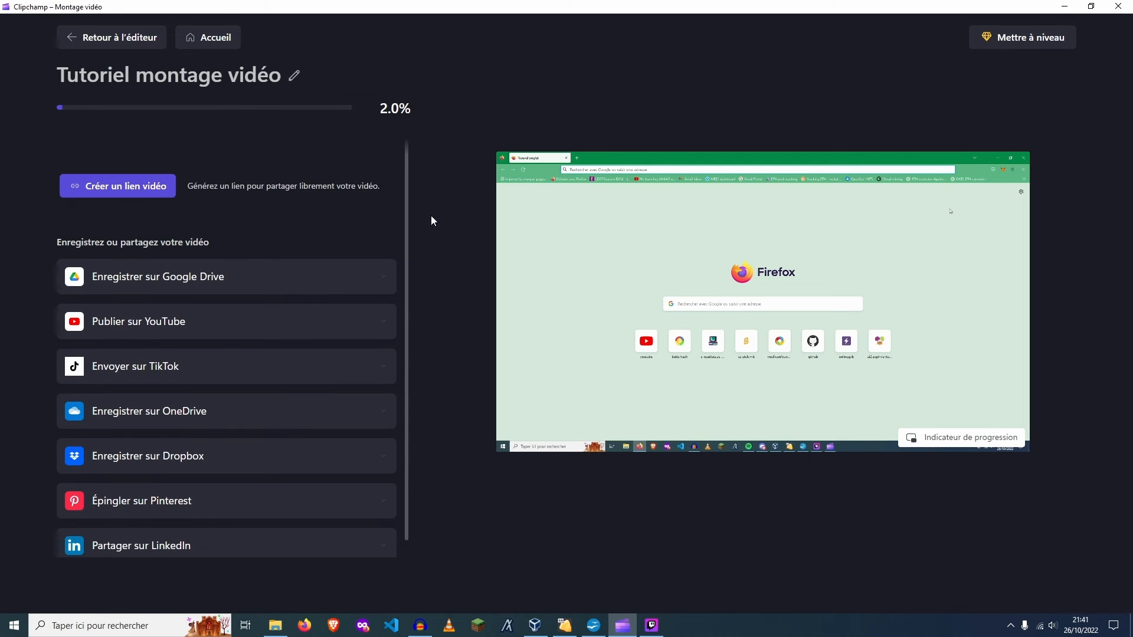
click(136, 41)
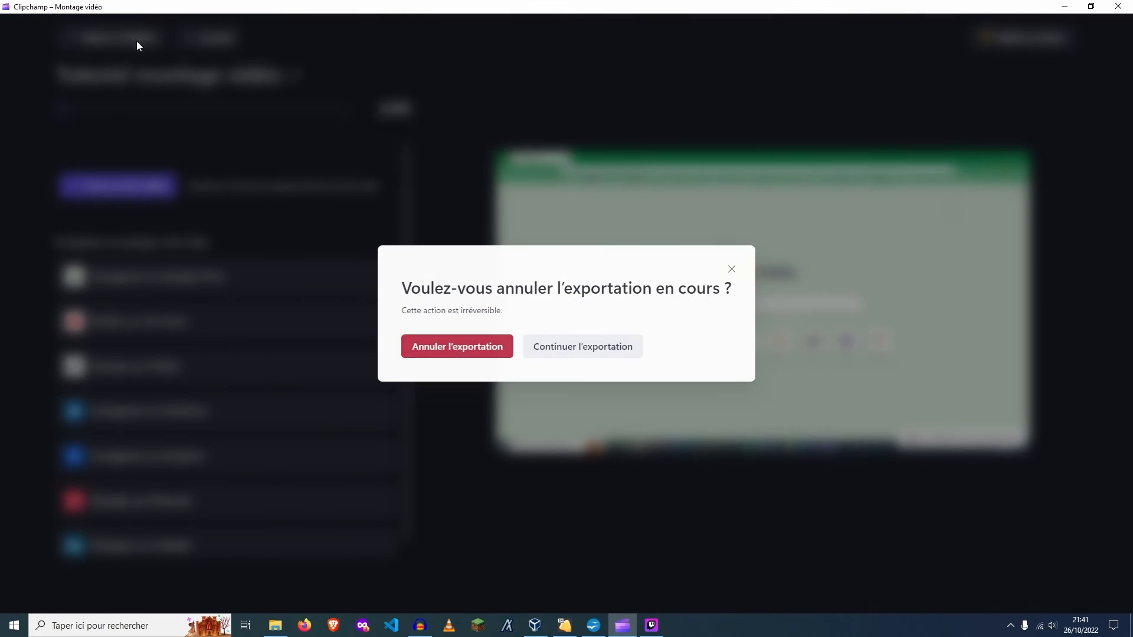
click(466, 351)
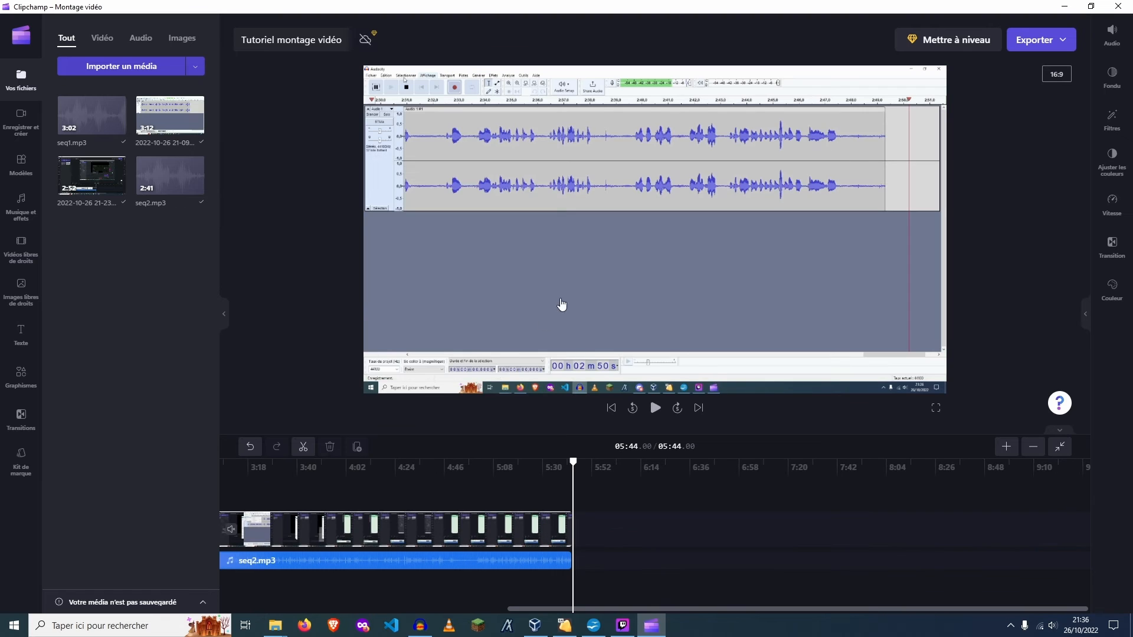
Import the Outro YouTube video from the YouTube folder on the SSD secondaire (F:) drive into the project
drag(758, 600, 471, 608)
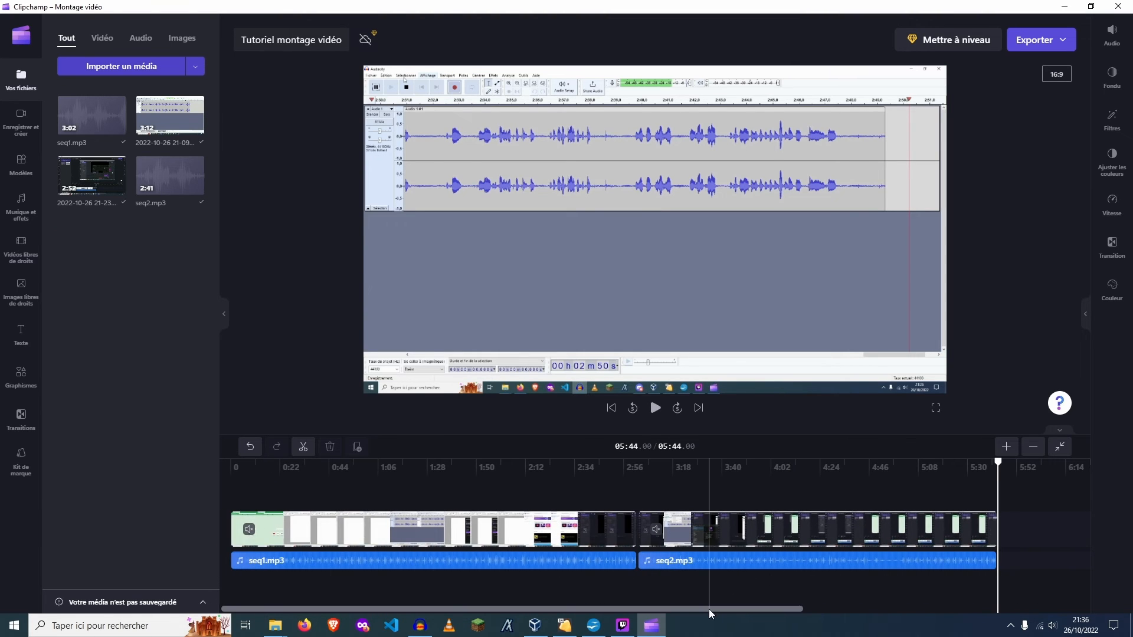
drag(709, 610, 1011, 604)
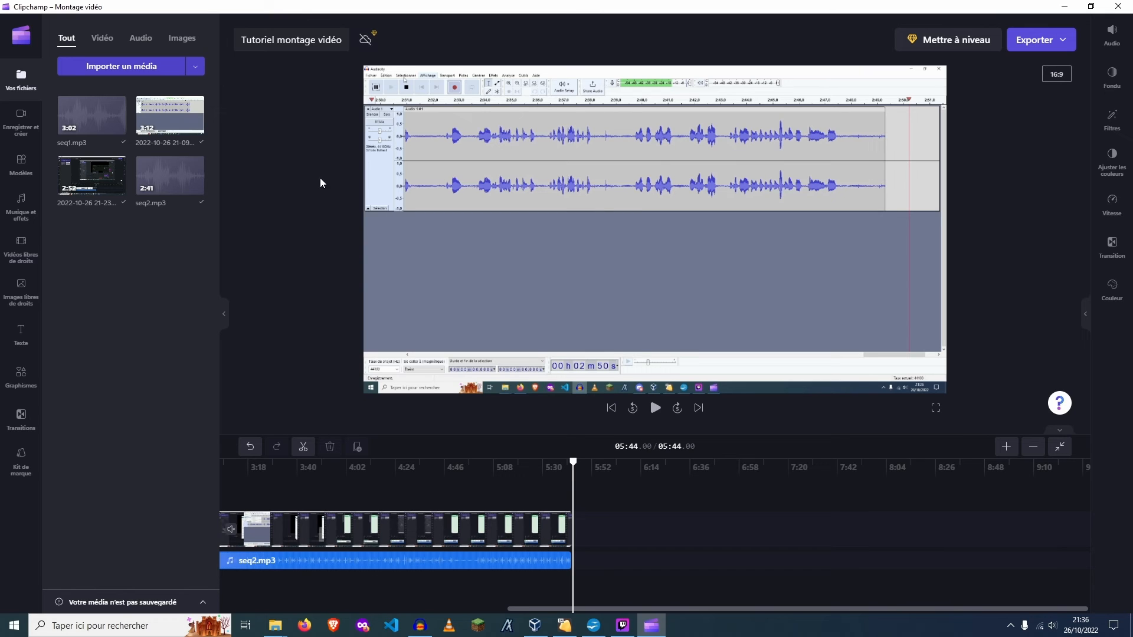
click(195, 66)
click(157, 93)
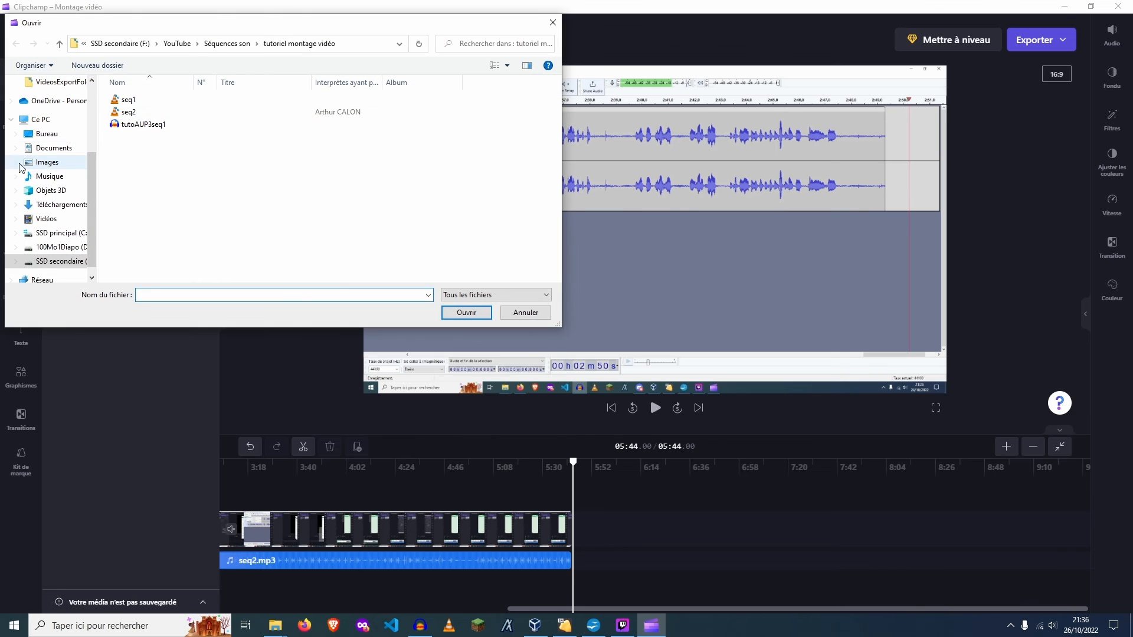
click(57, 261)
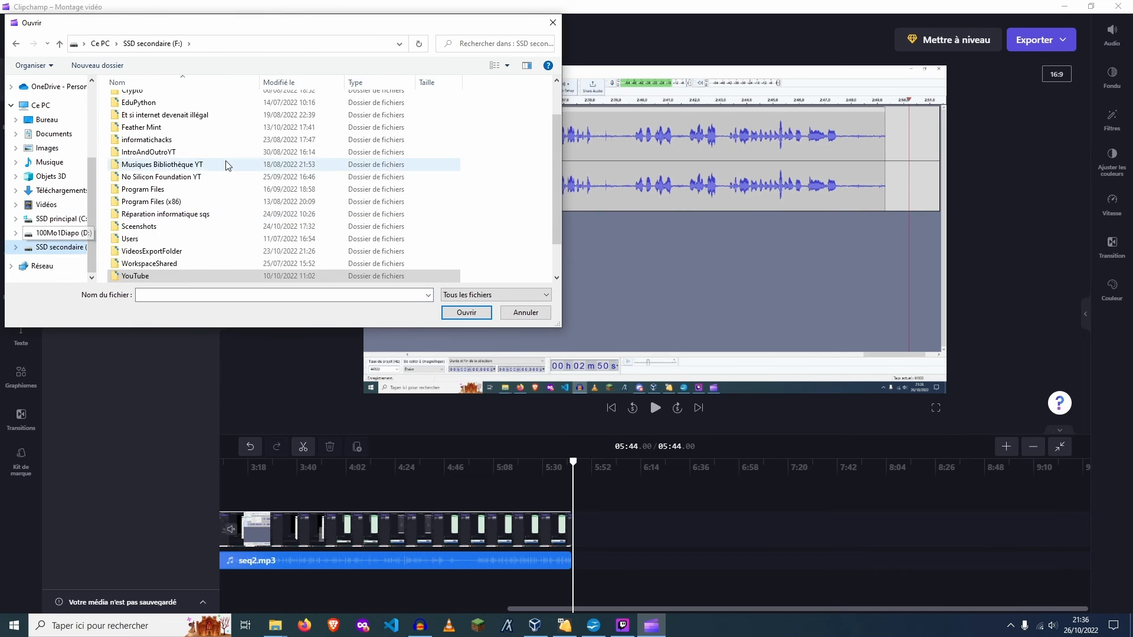
double_click(195, 240)
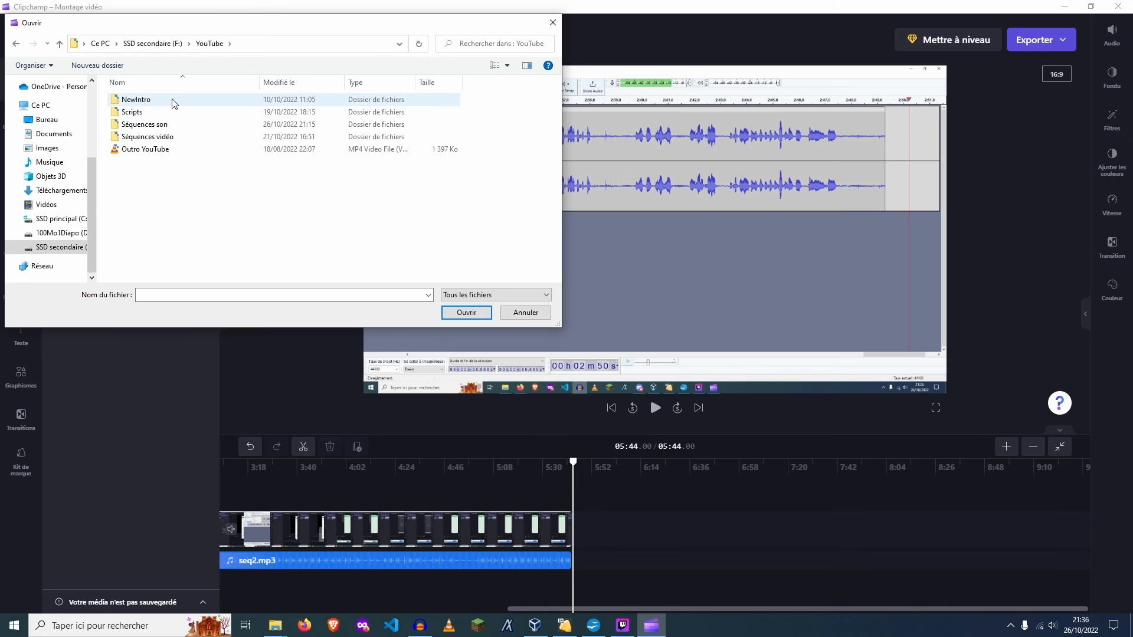
click(171, 151)
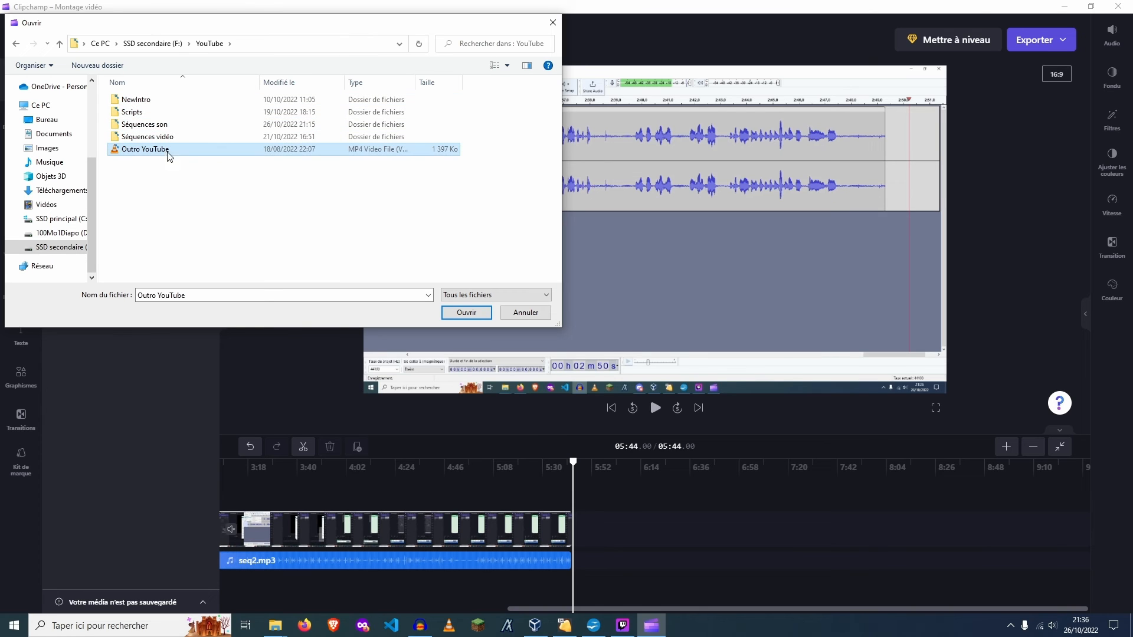
click(451, 312)
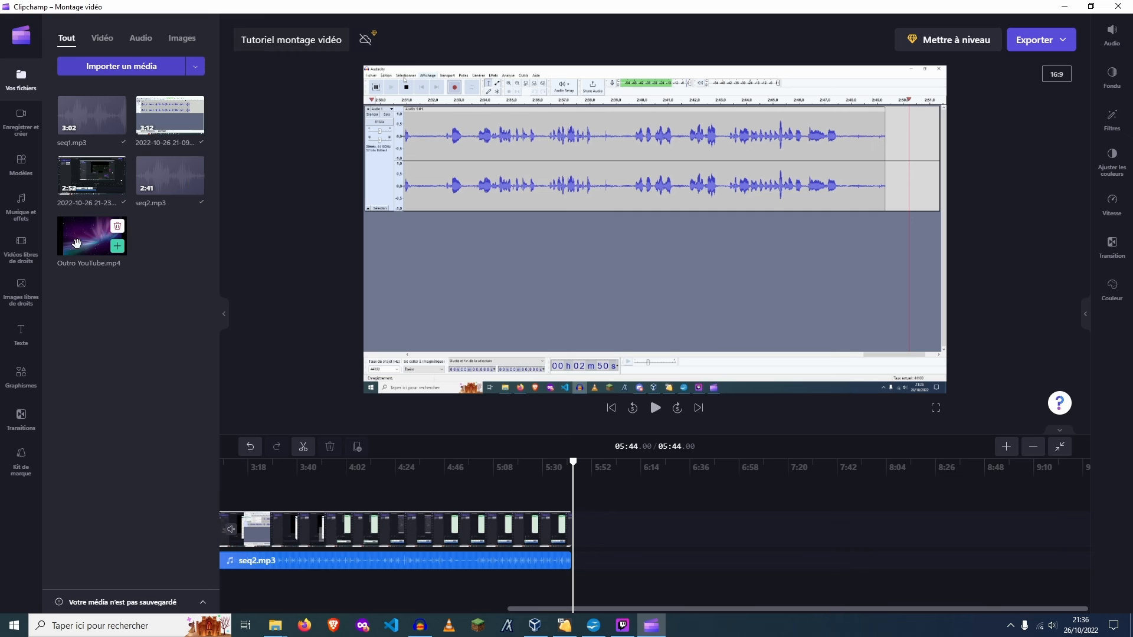